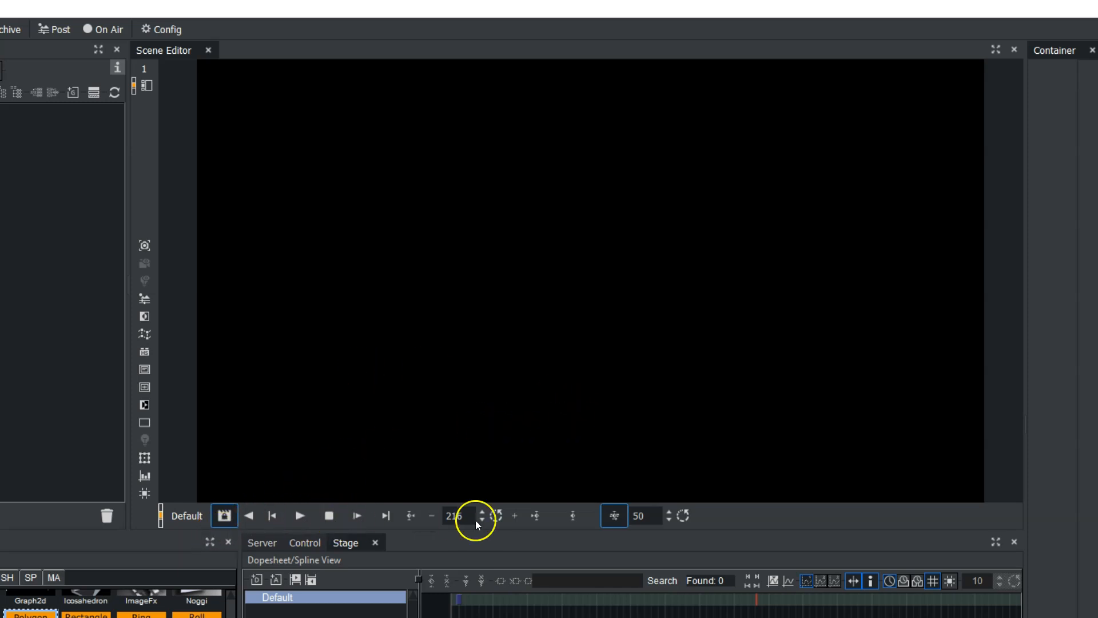
Set the timeline to frame 0 and add a Sphere geometry to the empty scene tree
double_click(454, 515)
text(0)
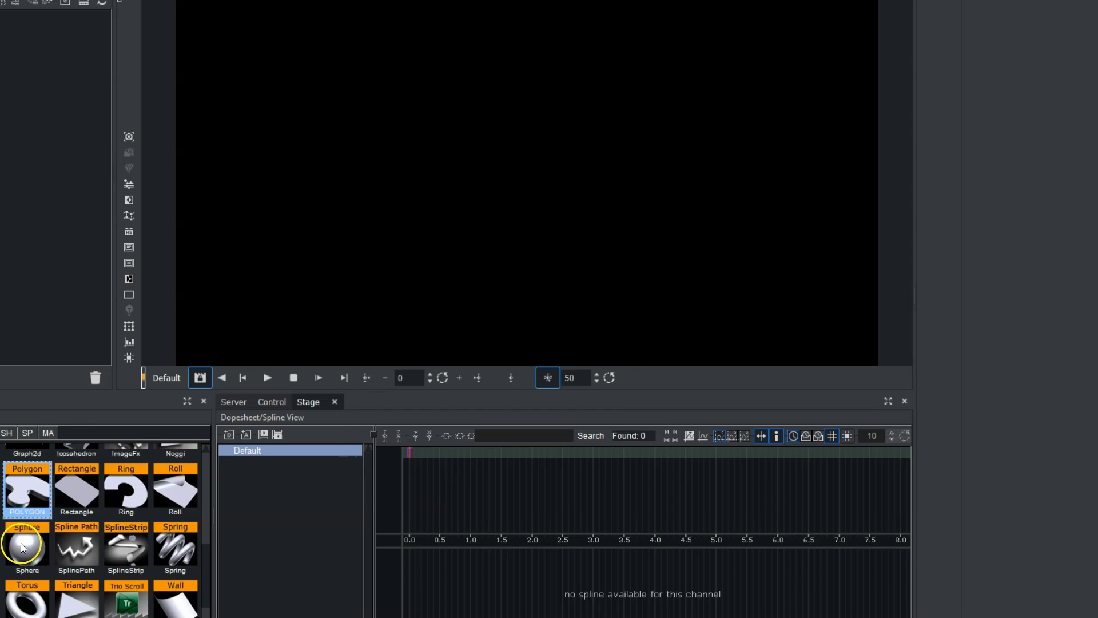
drag(28, 548, 46, 167)
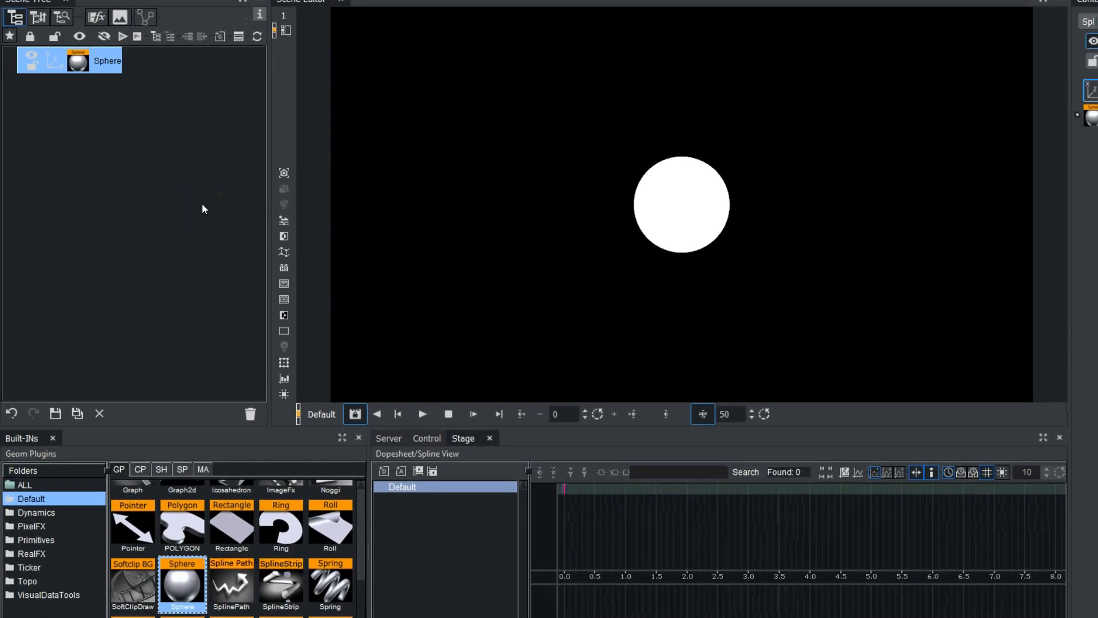
Apply the bright4 material from the server to the sphere
click(384, 439)
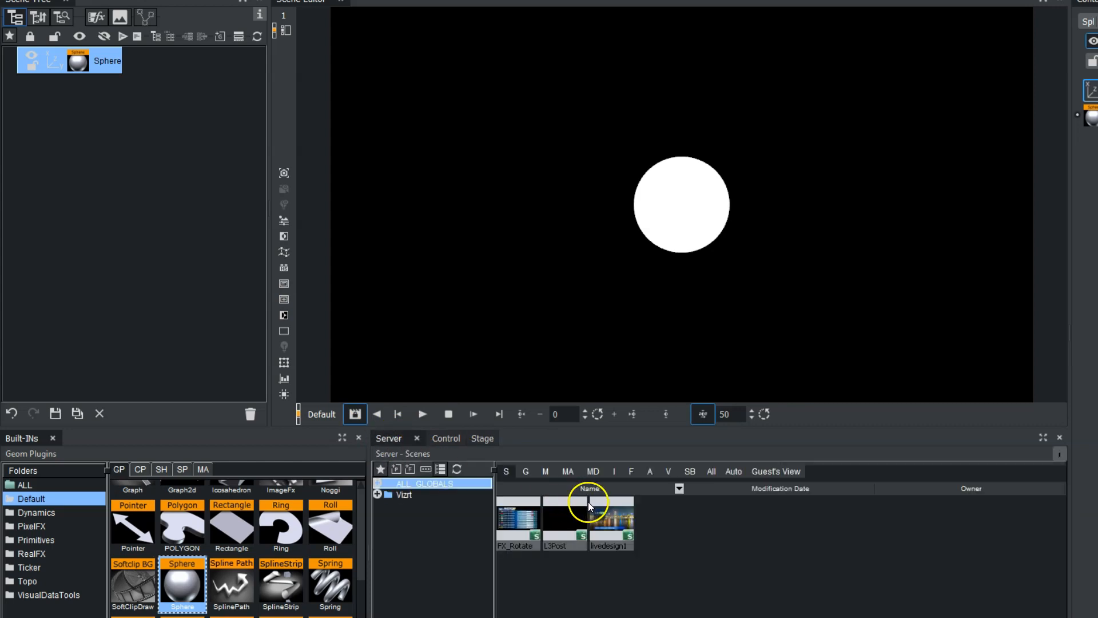
click(546, 472)
drag(609, 518, 86, 64)
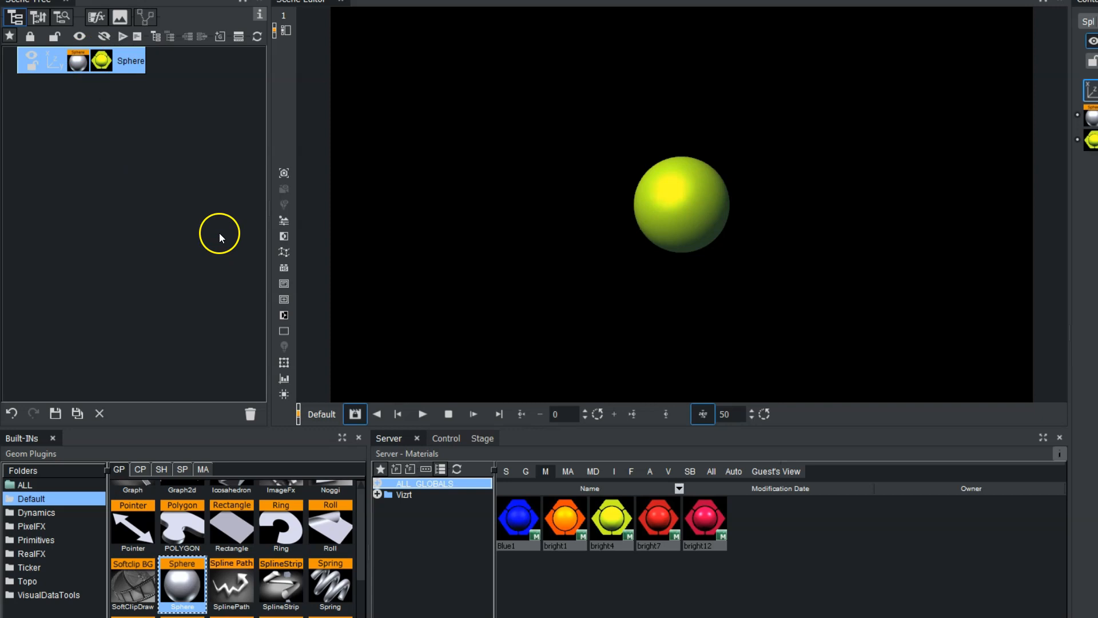
Move the sphere to the scene's upper-left corner, at about X -272.6, Y 130.8, and set a keyframe at frame 0
drag(681, 213, 394, 68)
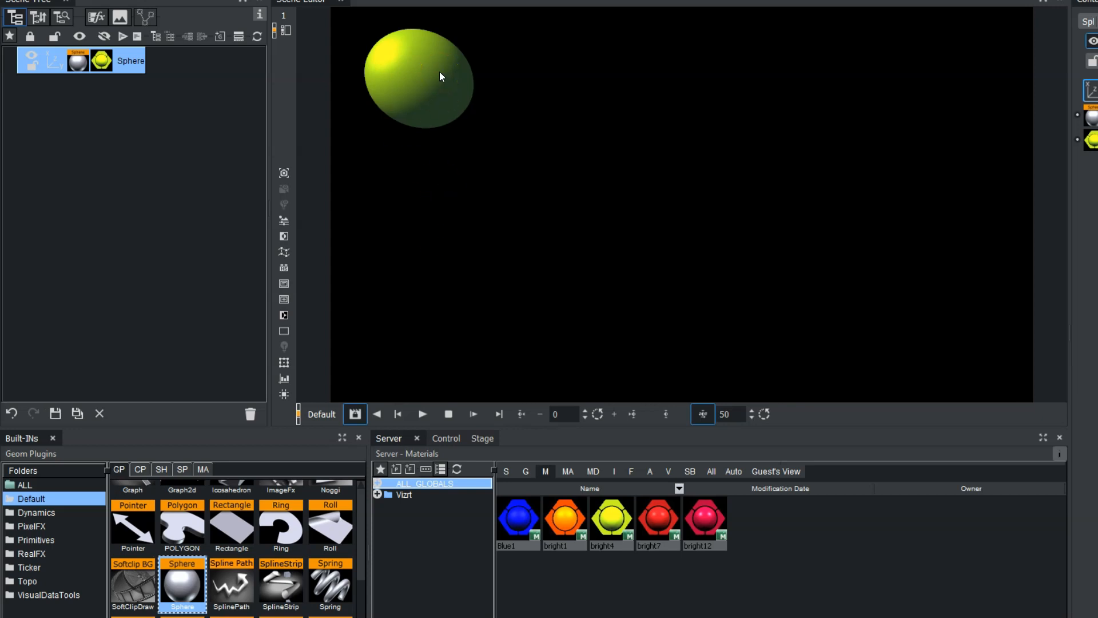
click(556, 414)
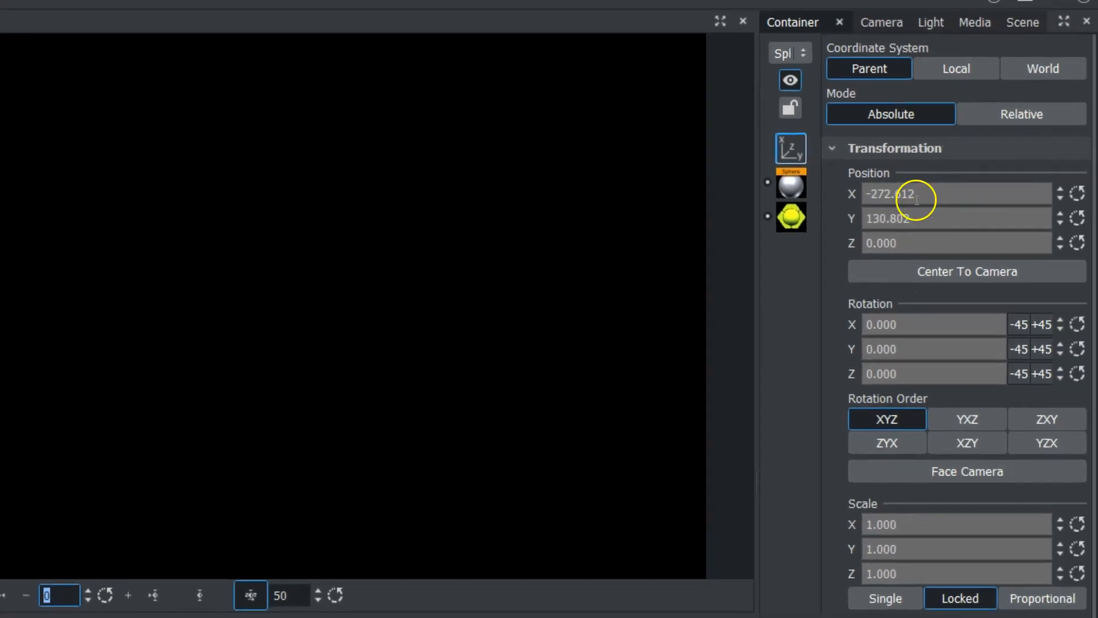
click(1018, 152)
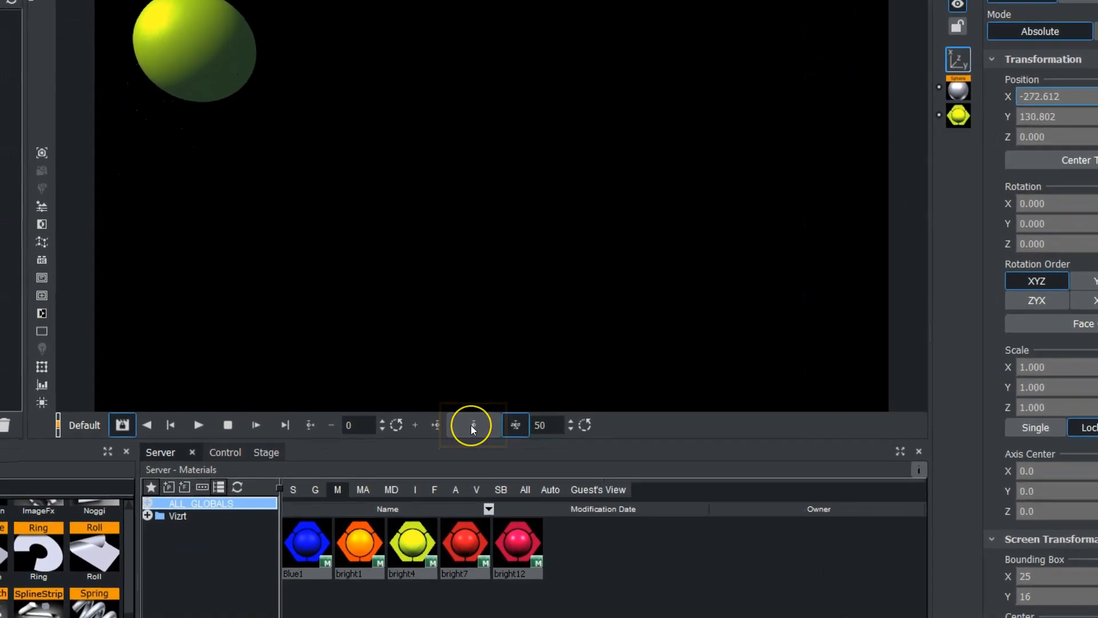
click(473, 425)
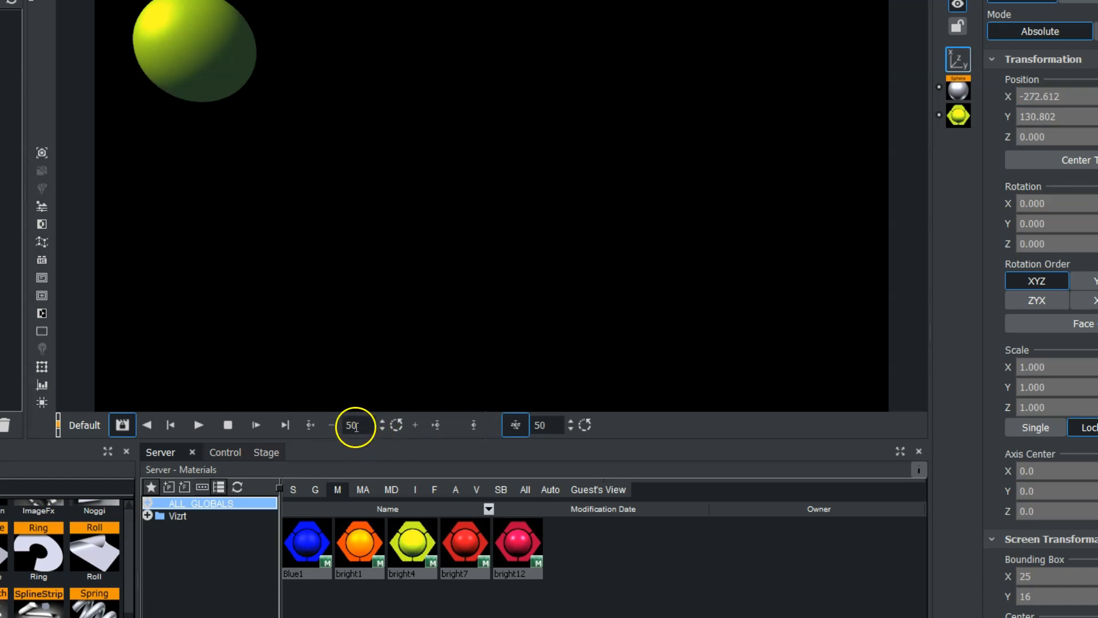
Move the sphere to the scene's upper-right corner, at about X 270.8, Y 112.5, and set a keyframe at frame 50
click(515, 425)
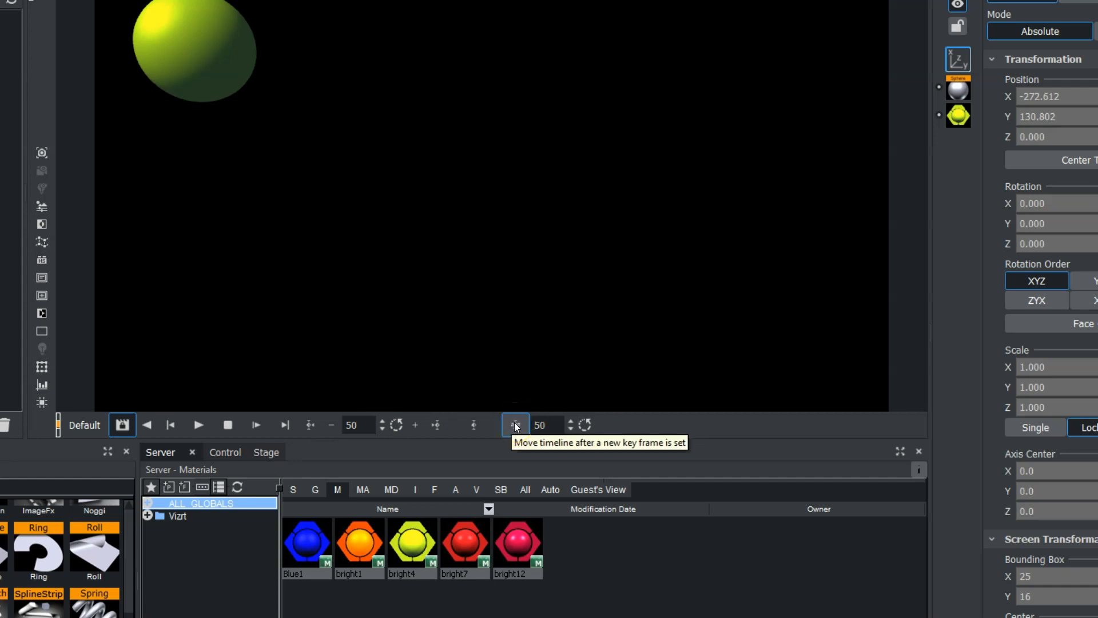
click(326, 147)
drag(189, 45, 834, 71)
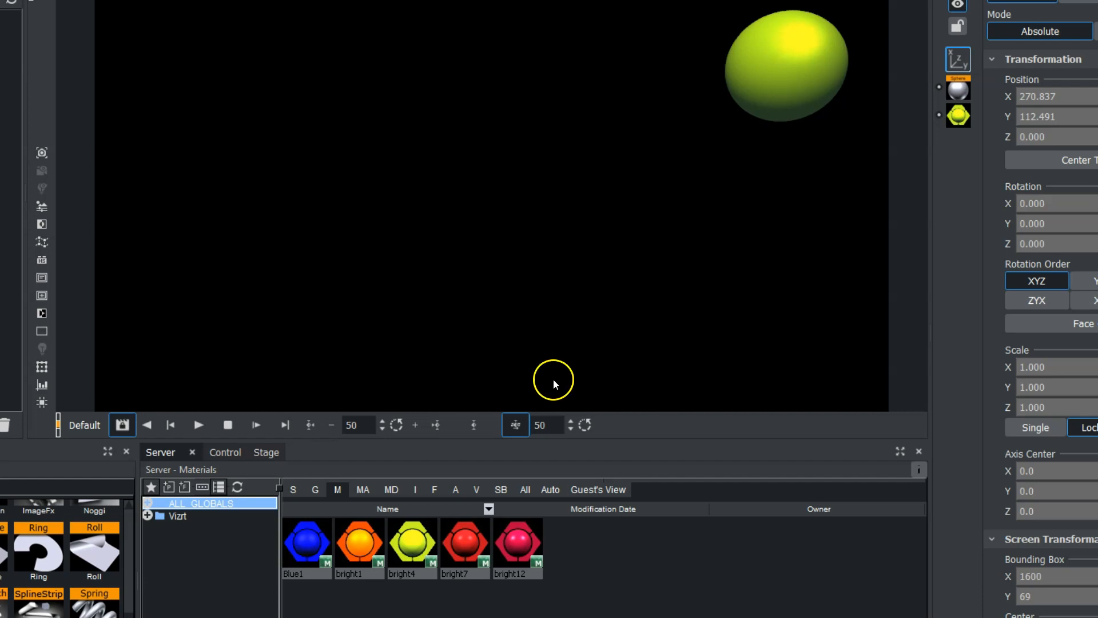
click(477, 428)
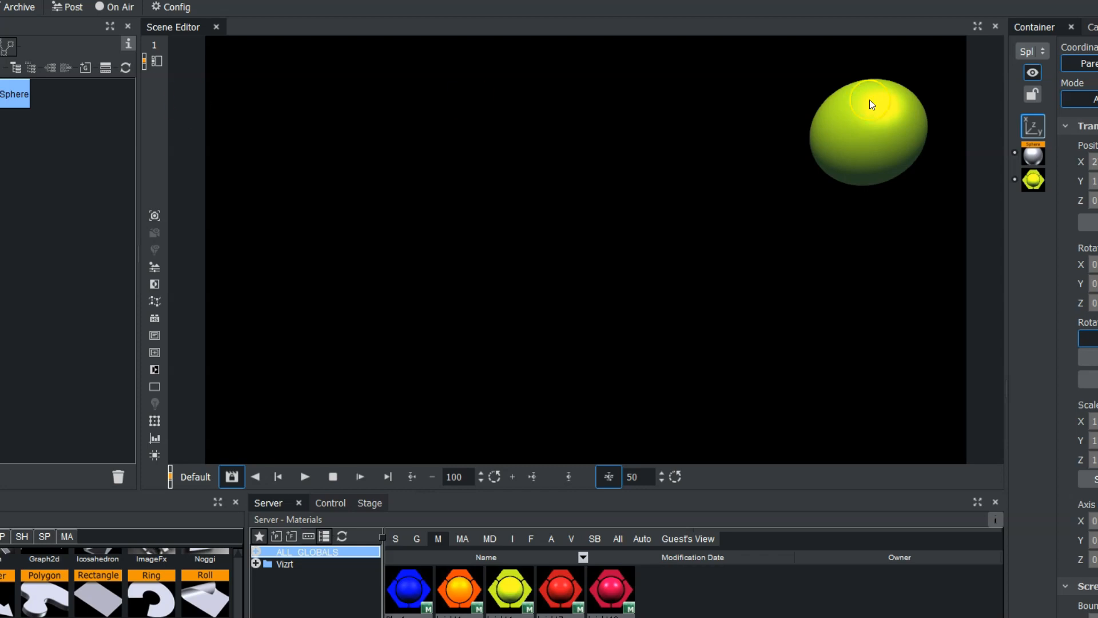
Keyframe the sphere in the scene's lower-right corner at frame 100 and back in the upper-left corner at frame 200
drag(883, 130, 860, 401)
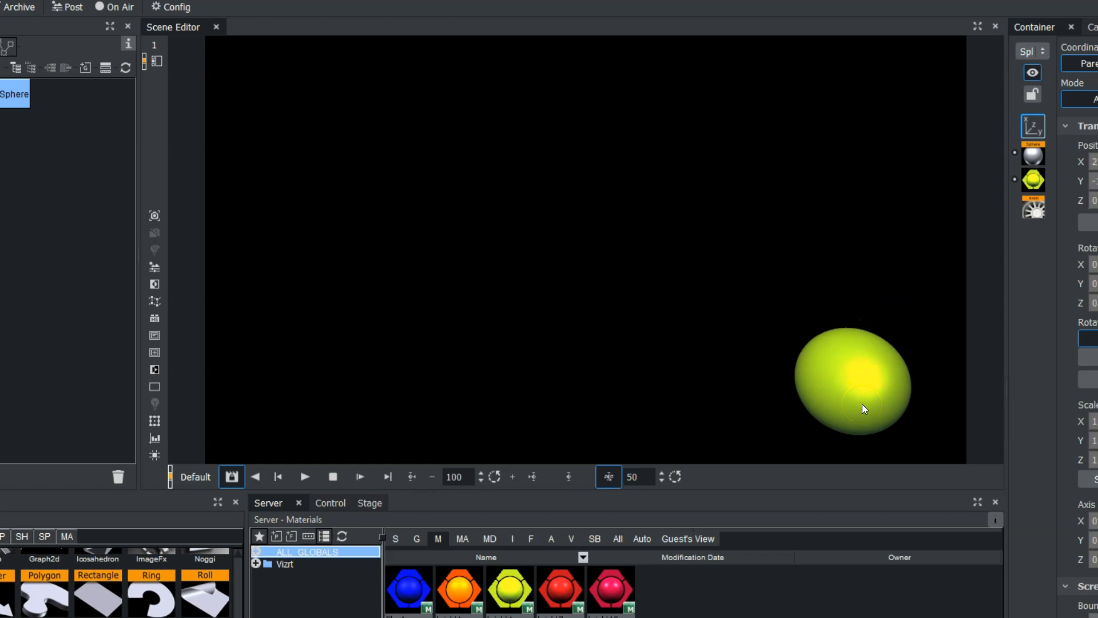
drag(850, 378, 262, 108)
click(567, 477)
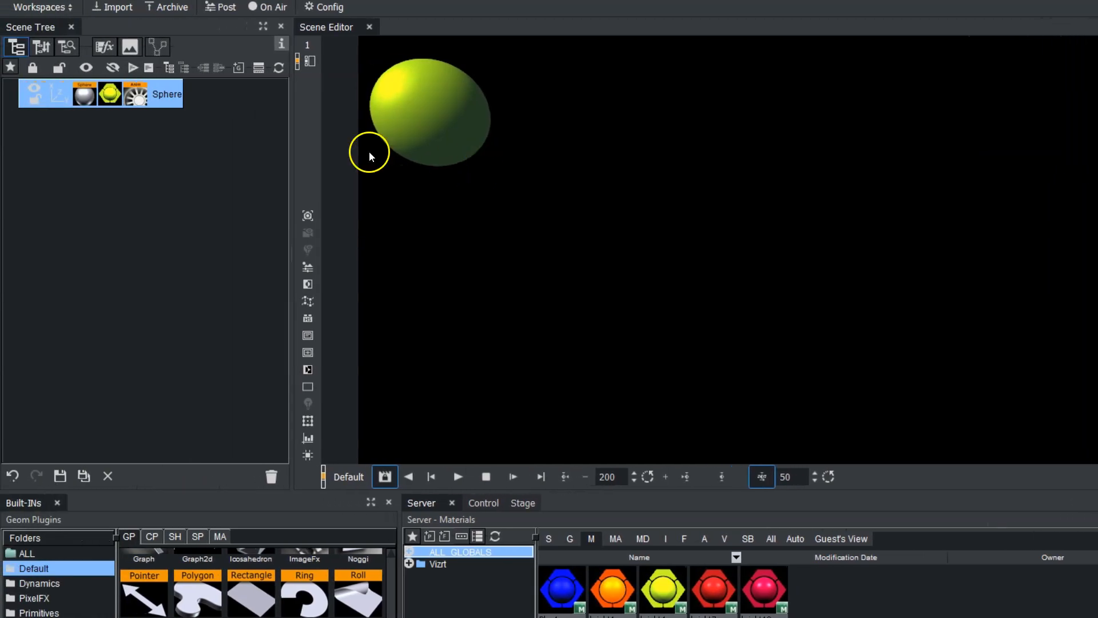
Open the sphere's animation in the stage and rename its container to Sphere1
click(135, 98)
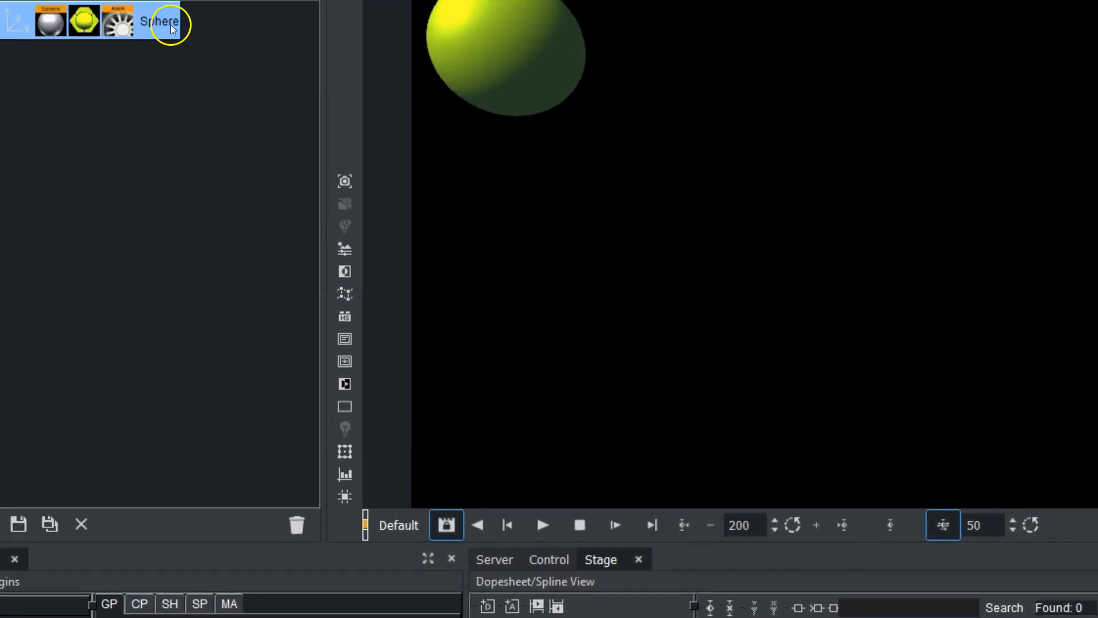
double_click(170, 25)
click(246, 89)
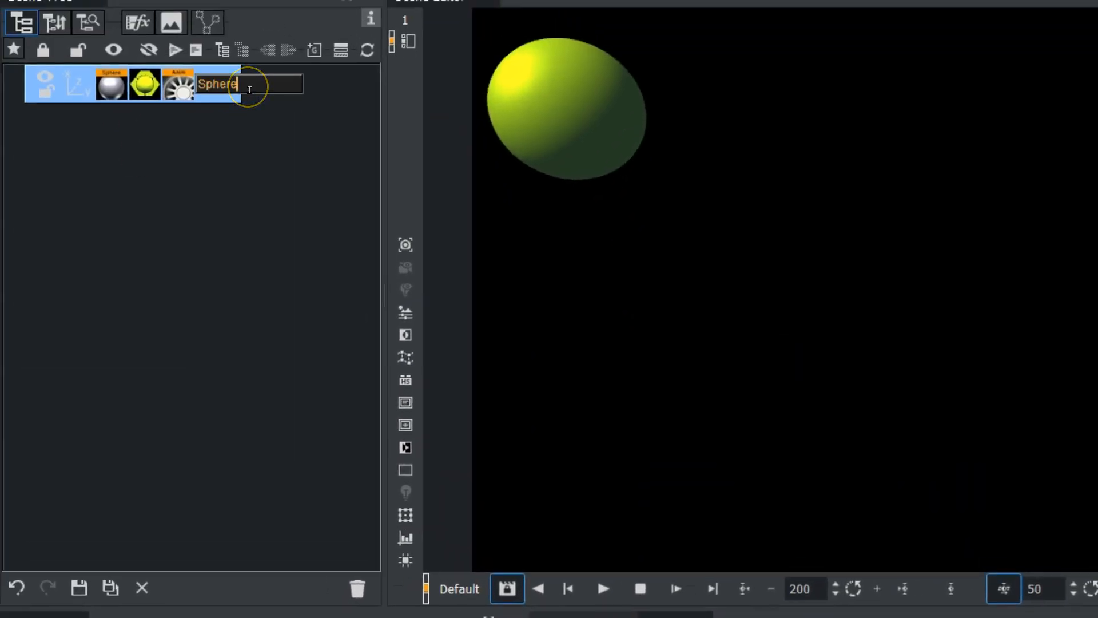
text(1)
key(Return)
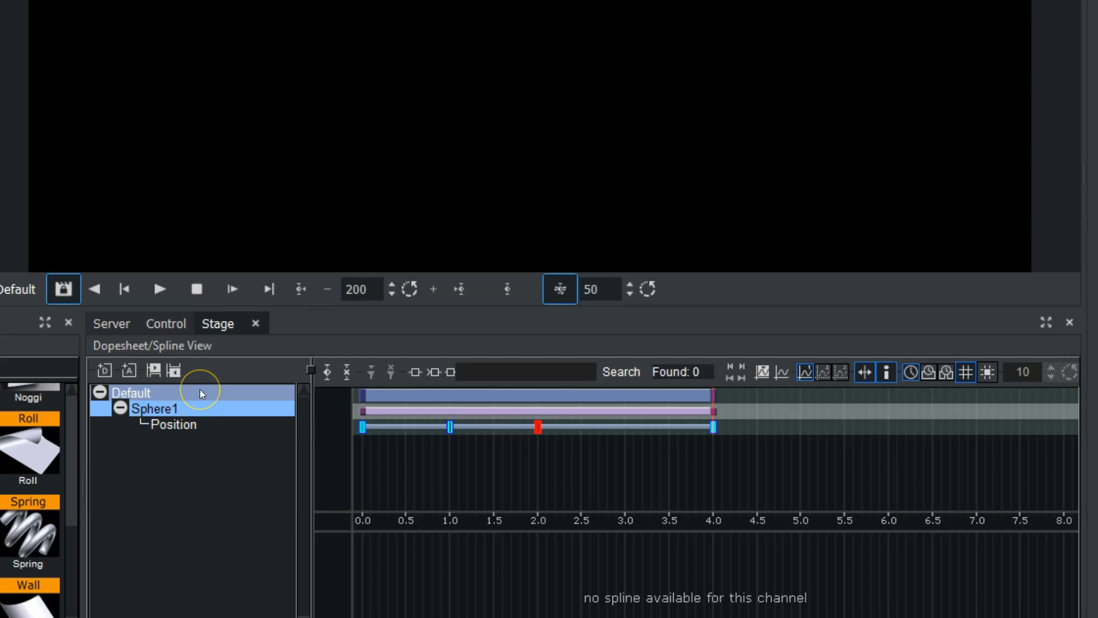
Add a new director below the Default director, at the same level in the stage tree
click(200, 392)
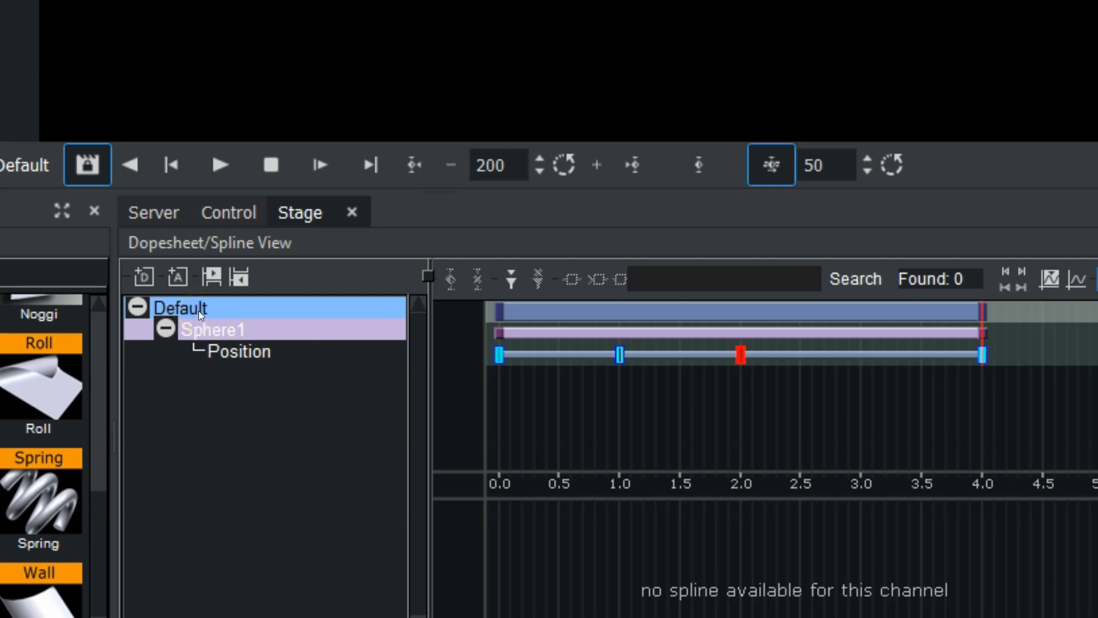
click(130, 308)
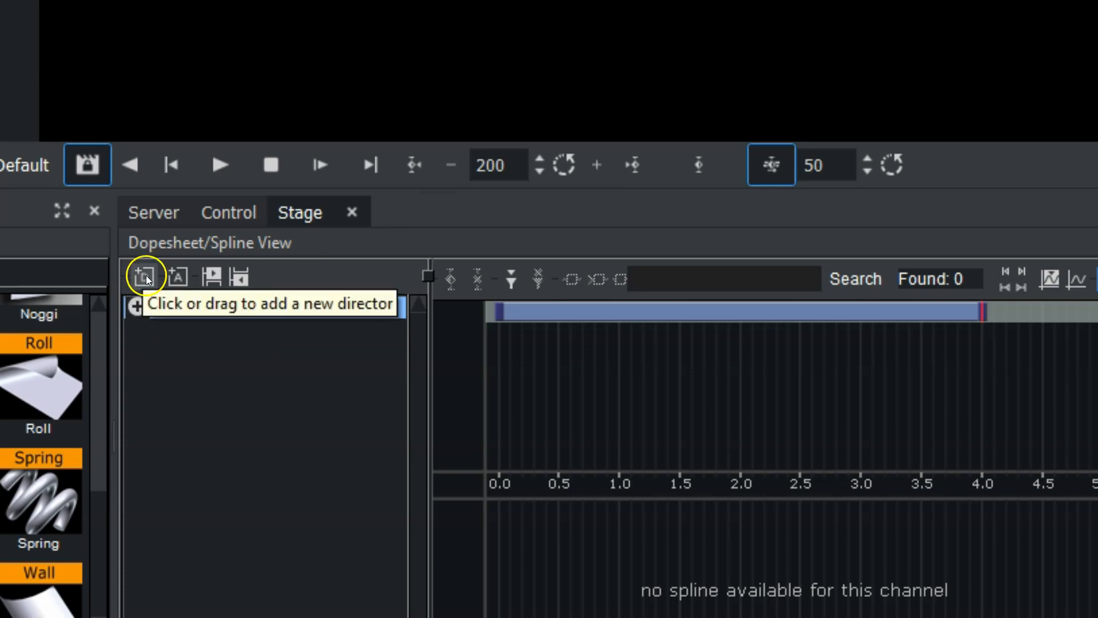
drag(140, 275, 135, 375)
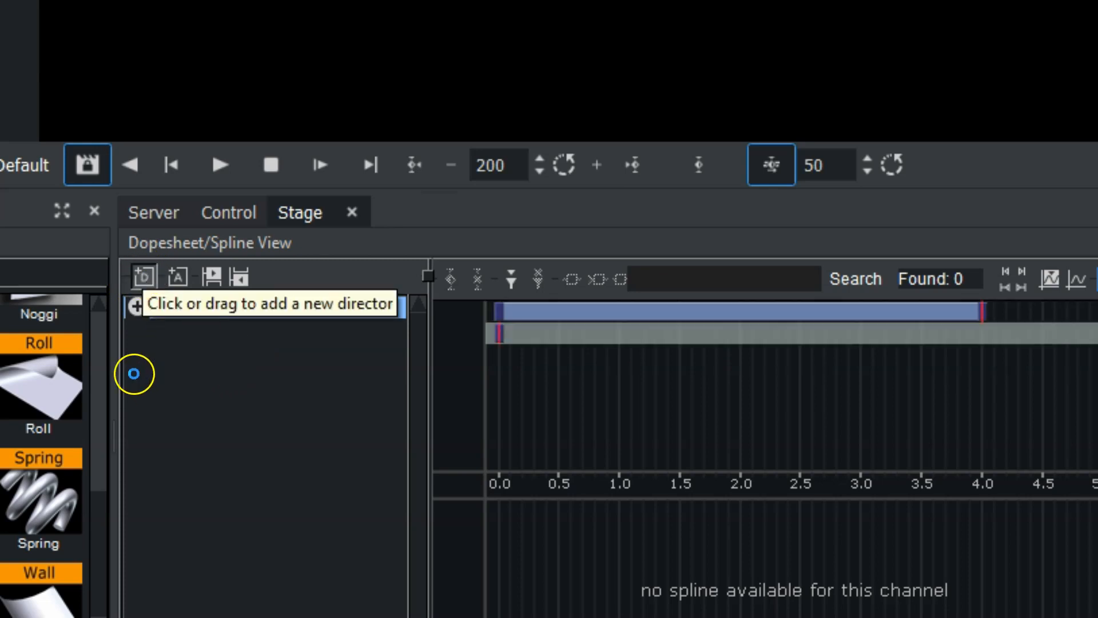
click(138, 307)
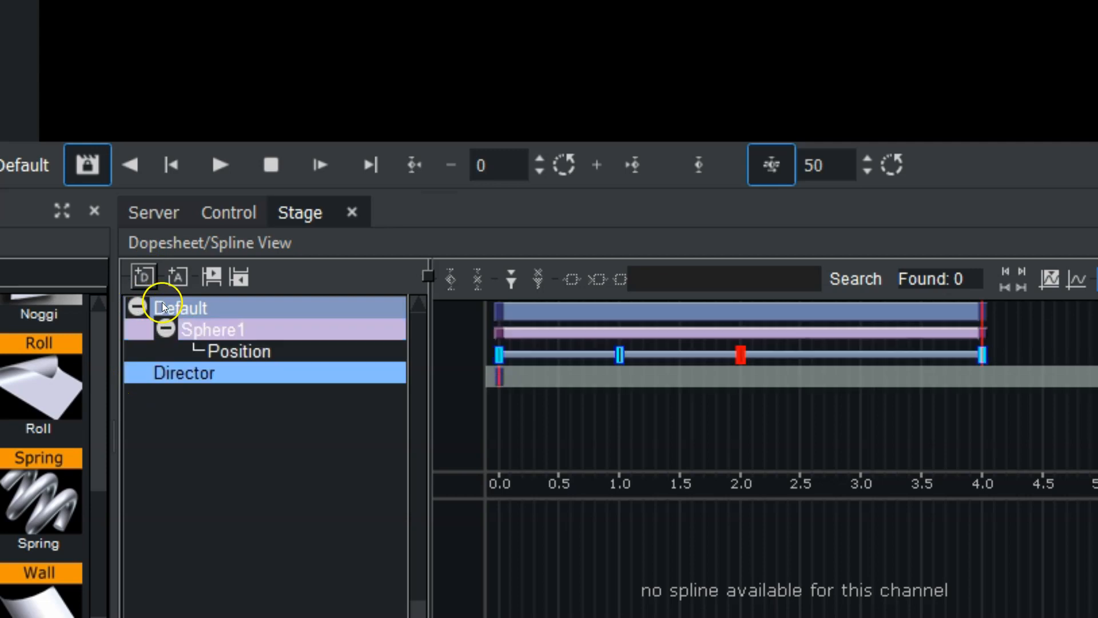
Shift Sphere1's last three Position keyframes to about 0.6, 1.5 and 2.9 seconds and stretch the Default director to about 4.86 seconds
click(231, 330)
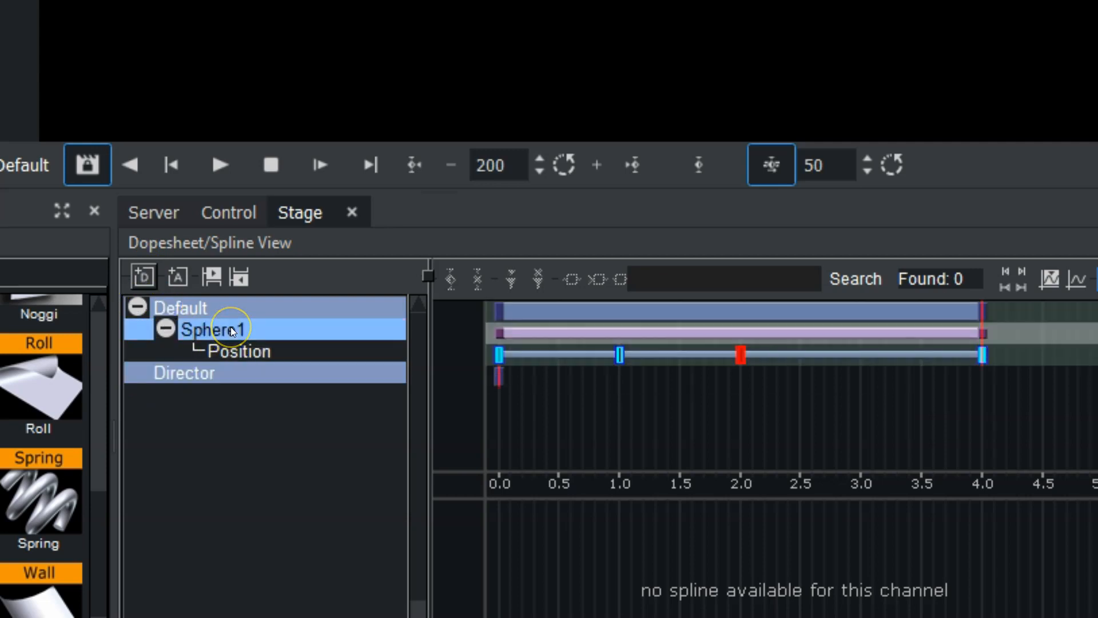
click(250, 350)
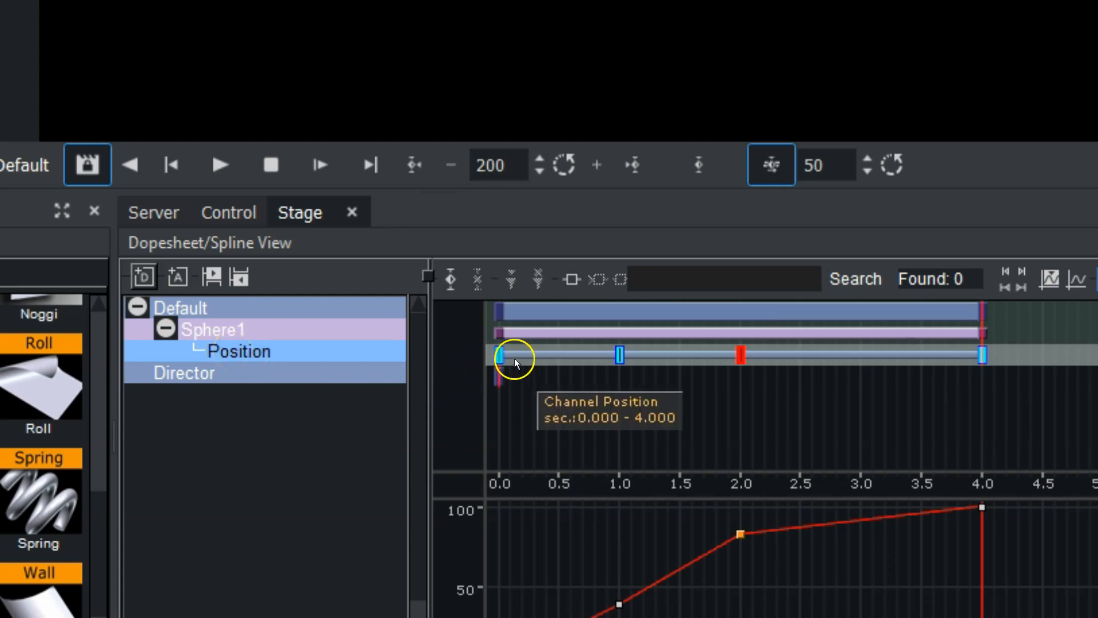
click(497, 355)
click(619, 354)
click(741, 355)
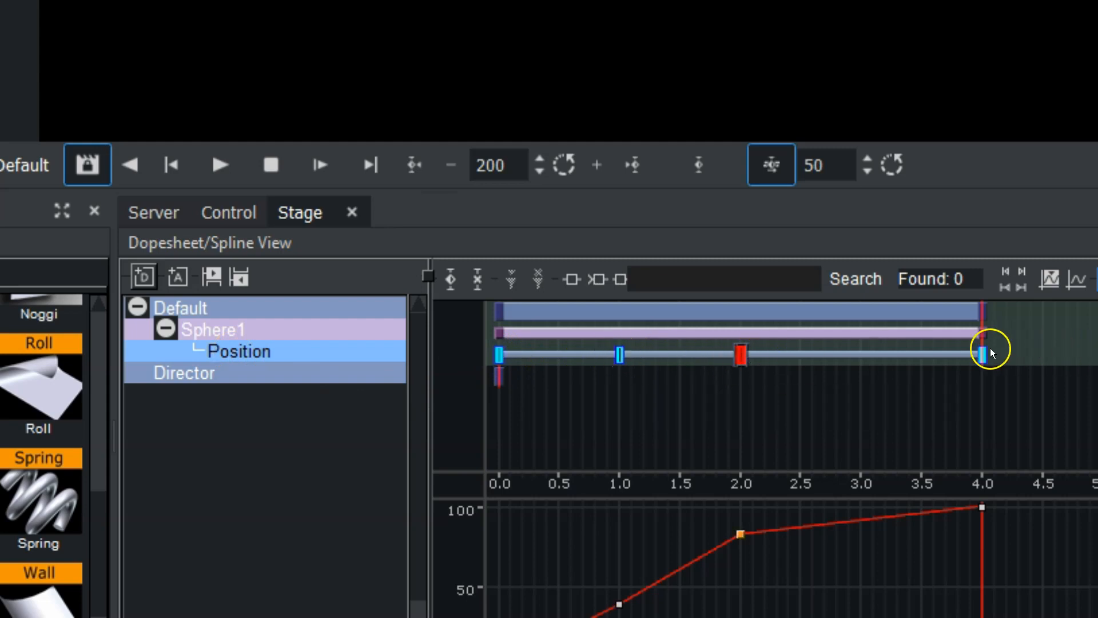
drag(982, 354, 848, 356)
drag(740, 355, 686, 356)
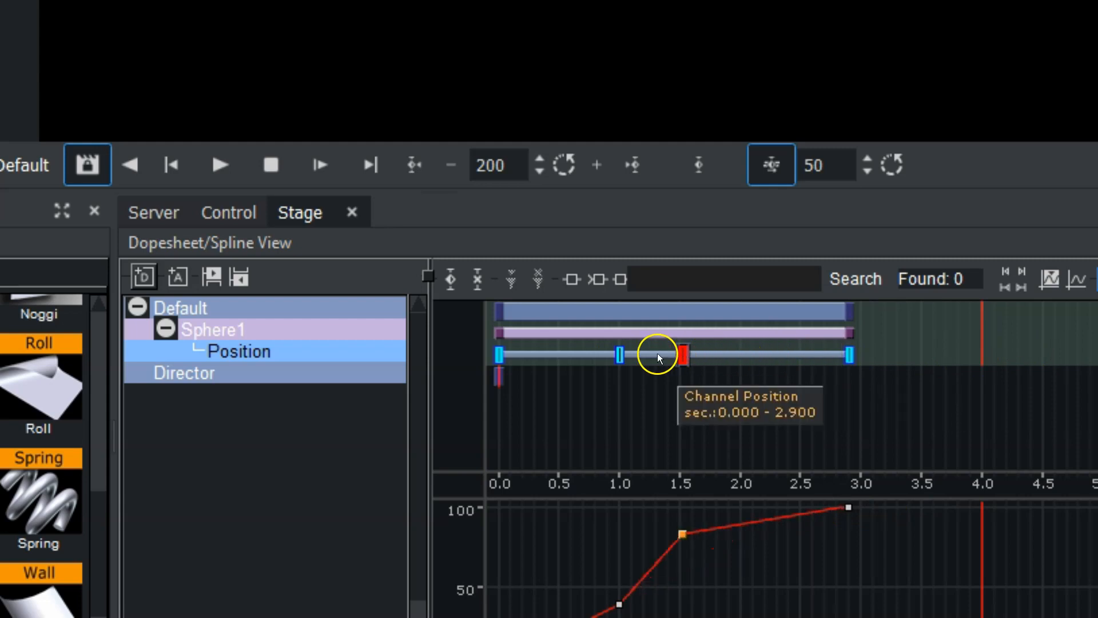
drag(619, 355, 572, 356)
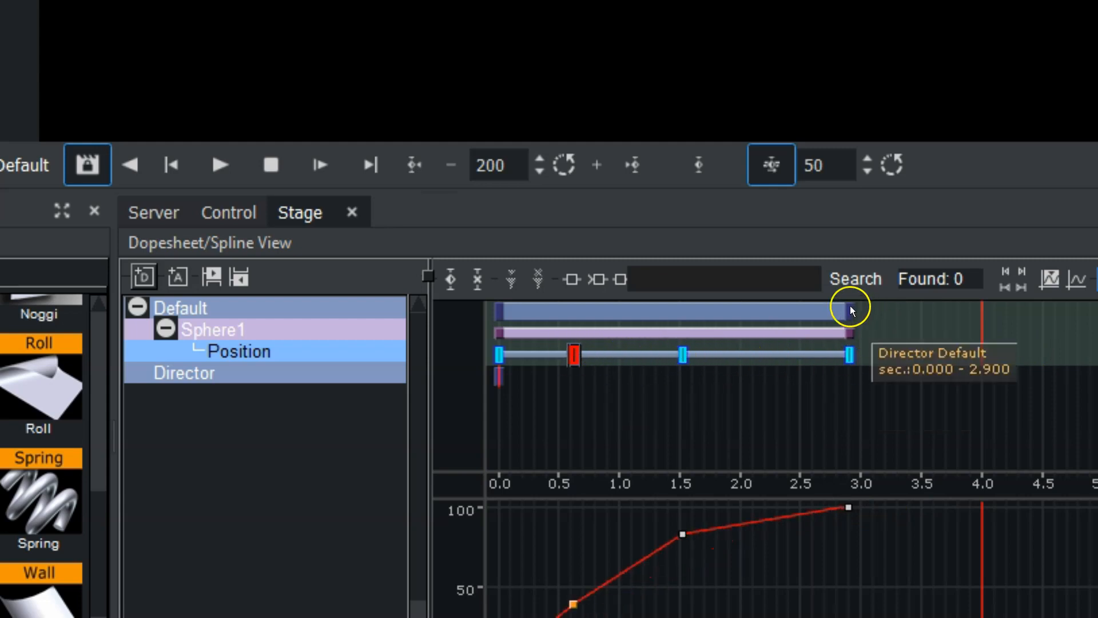
drag(850, 310, 1086, 311)
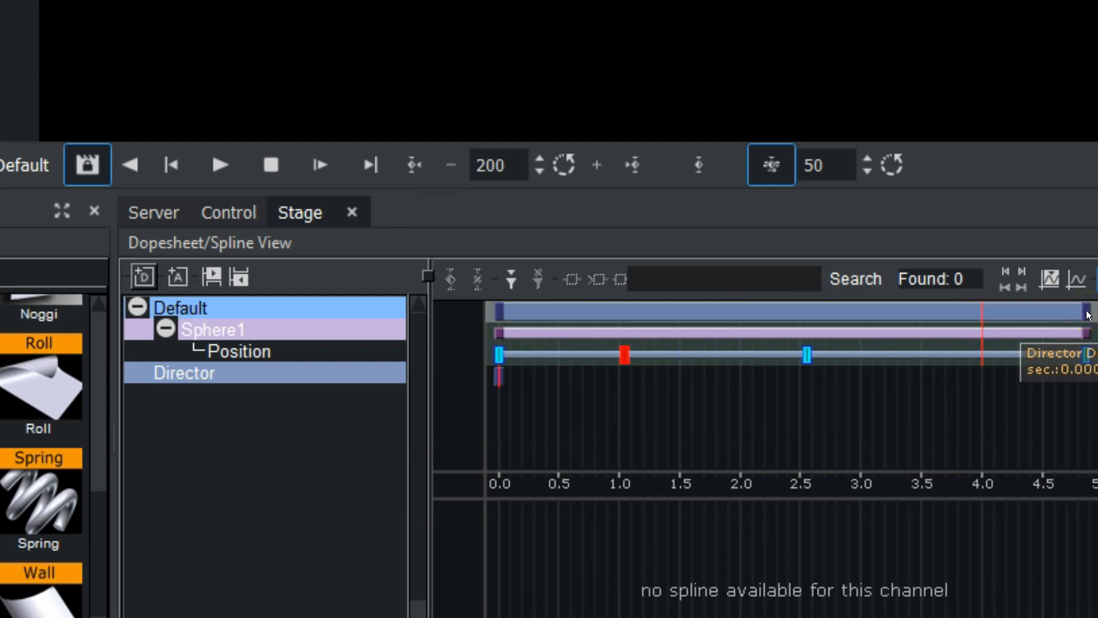
Edit the first Position keyframe to X -276.612, Y 126.802 and Z 2.0, with a left path angle of 1.0
click(499, 354)
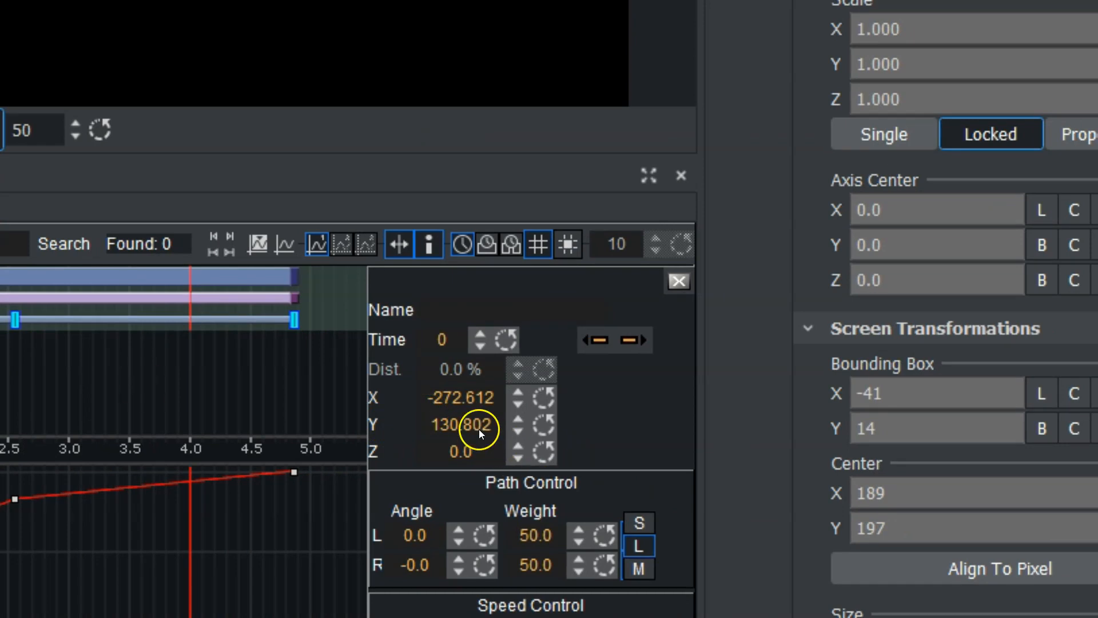
click(471, 395)
drag(466, 424, 460, 452)
click(459, 452)
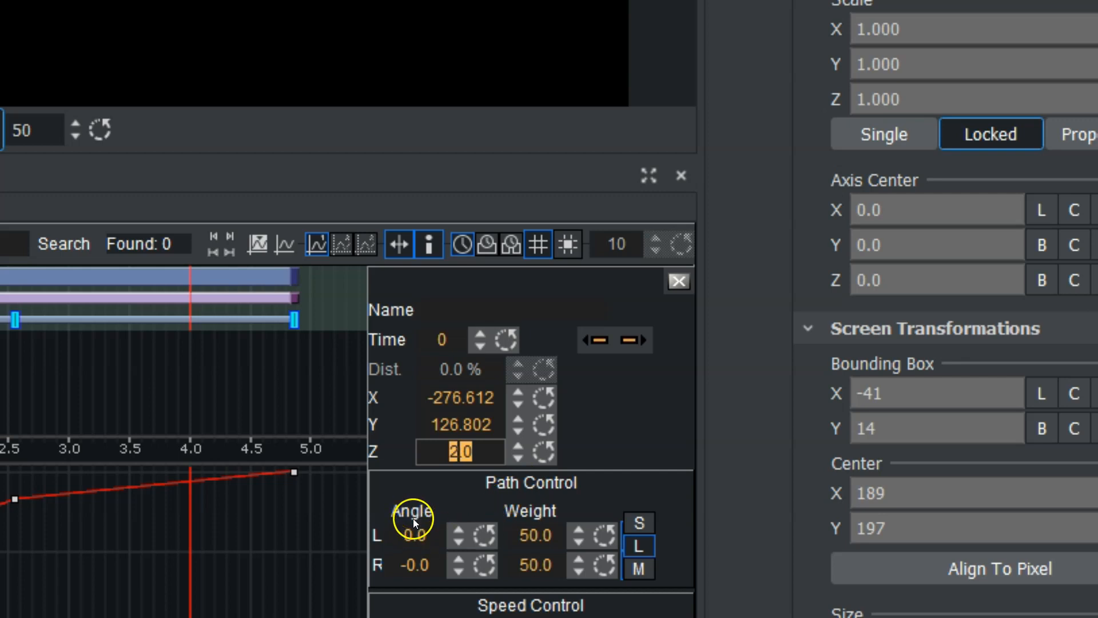
click(457, 531)
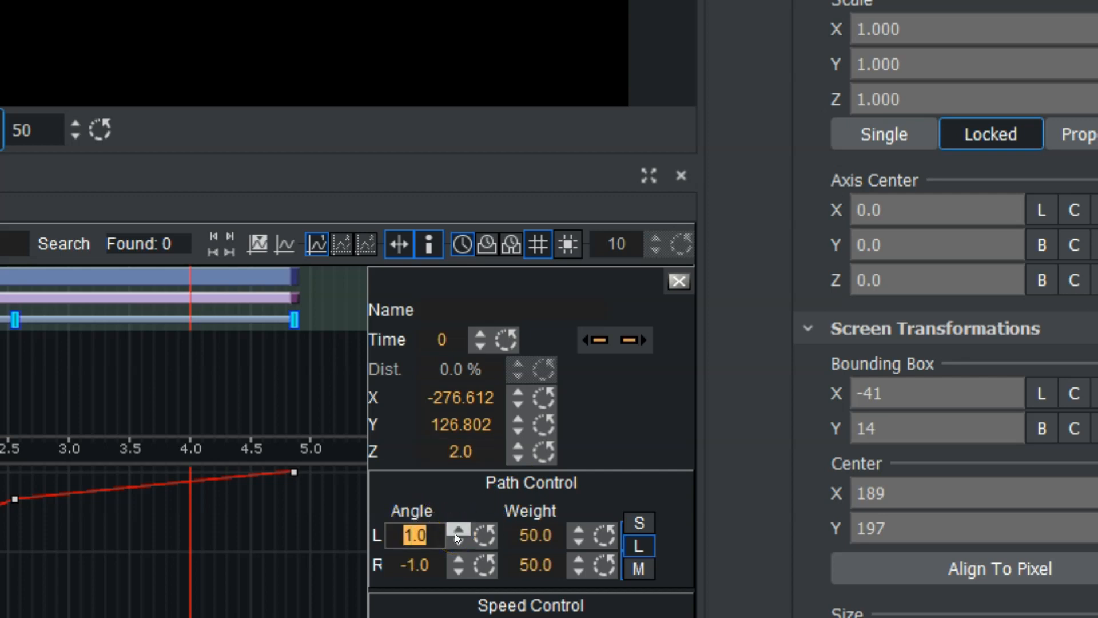
click(441, 516)
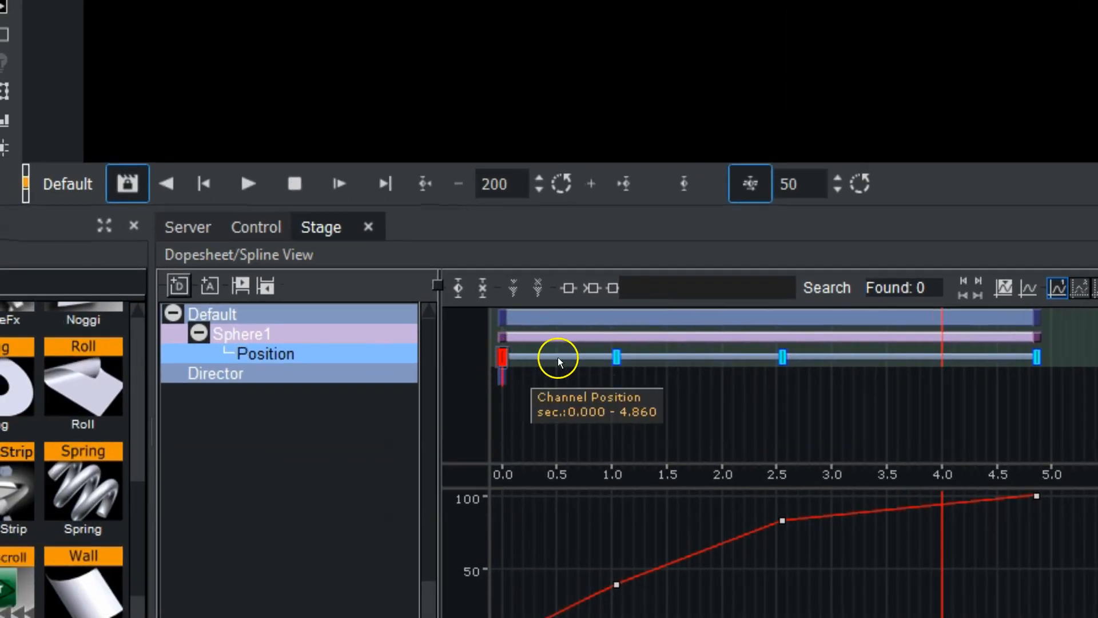
Select Sphere1's second Position keyframe and examine the linear and smooth interpolation options for its left and right sides
click(615, 354)
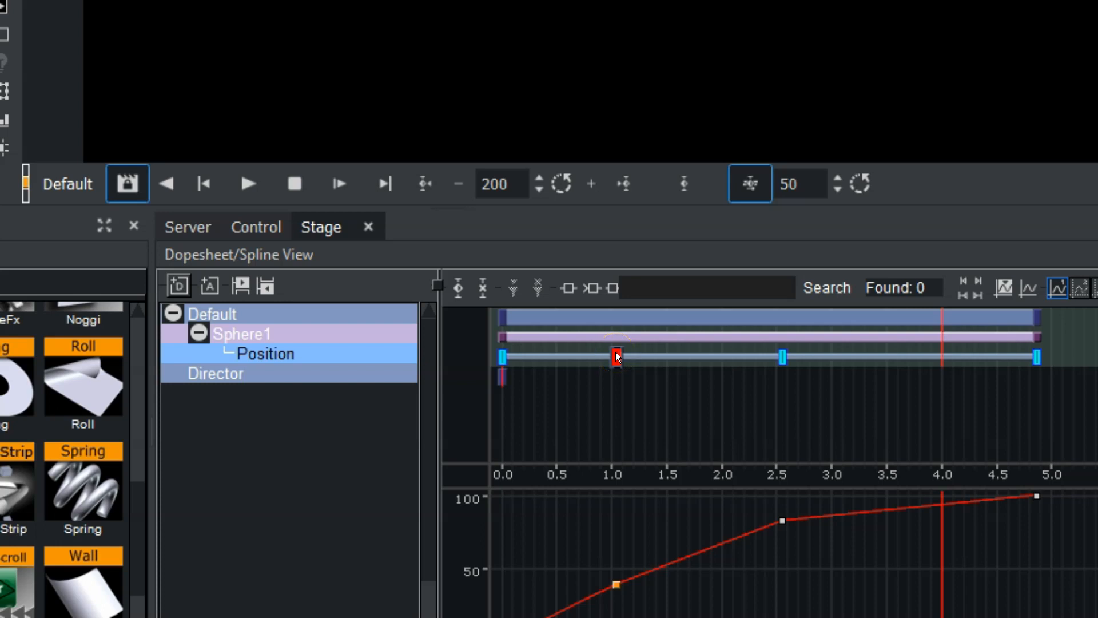
click(616, 357)
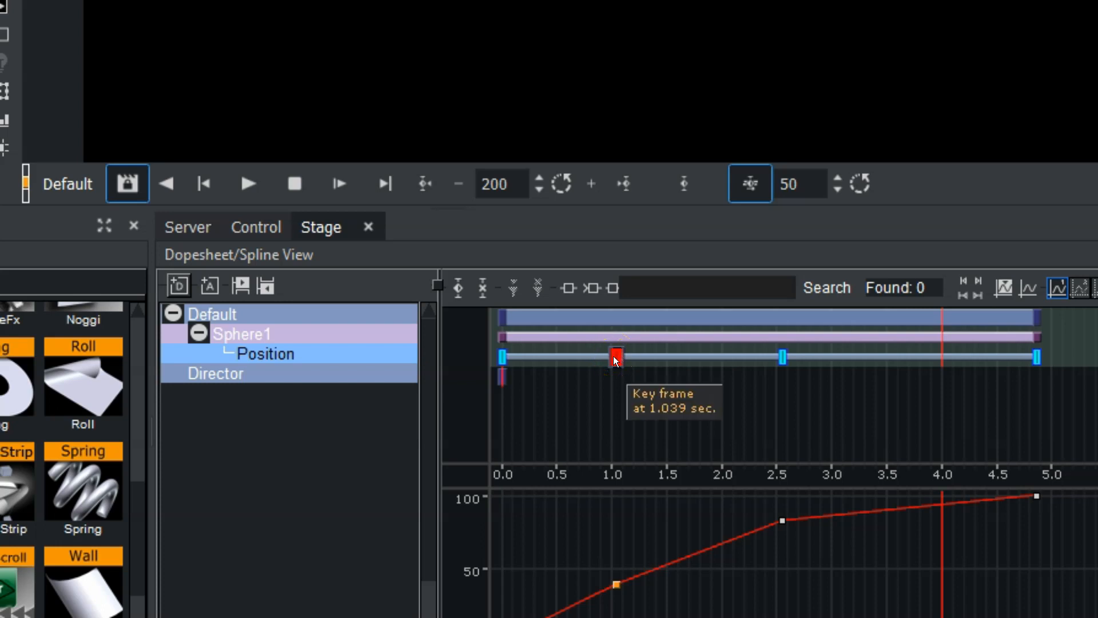
click(566, 288)
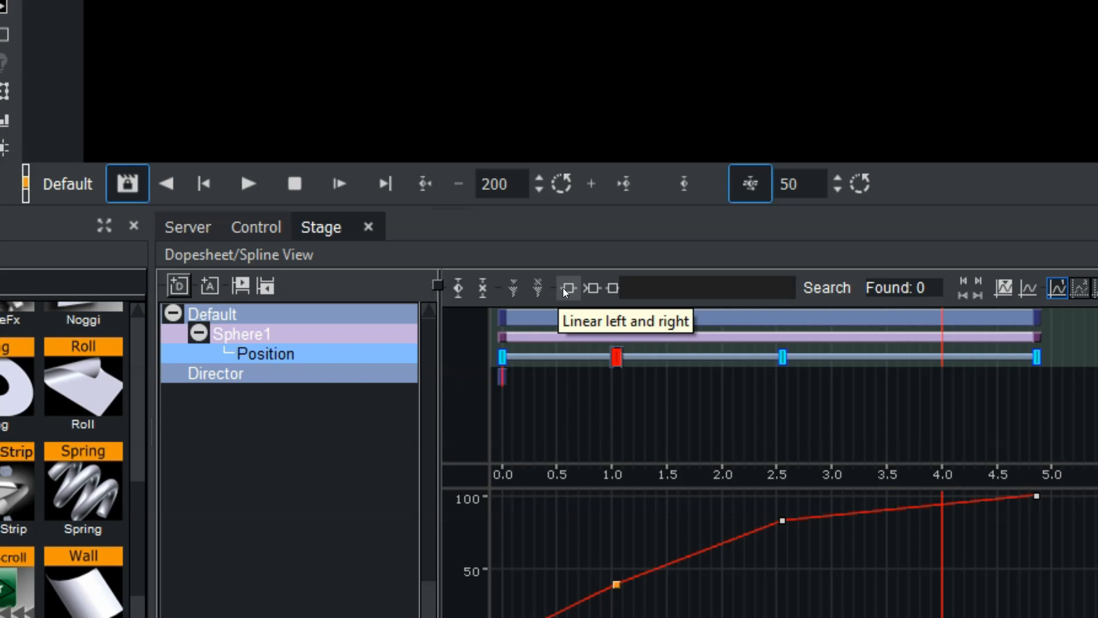
click(591, 289)
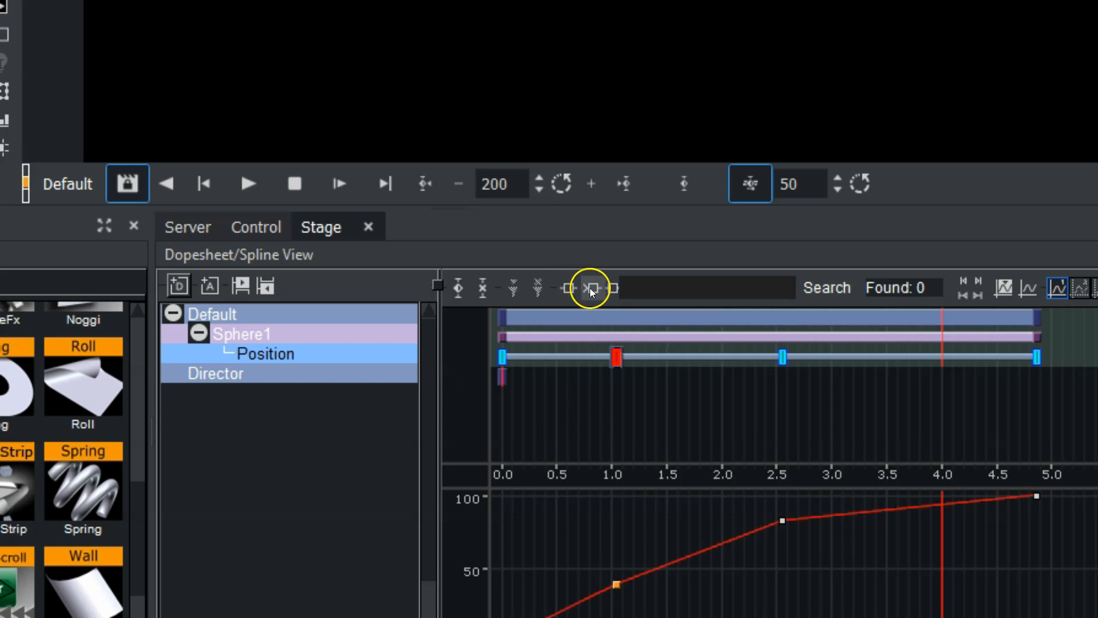
click(613, 288)
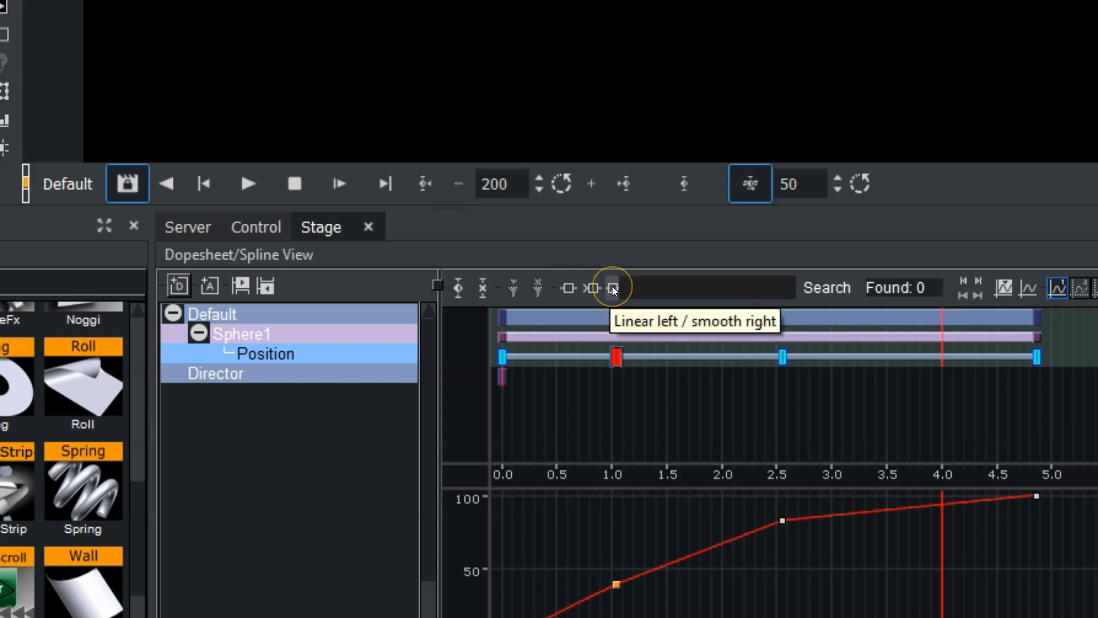
Set the second Position keyframe to linear left and smooth right, and pull its right handle upward to steepen the curve
click(612, 287)
drag(650, 536, 635, 498)
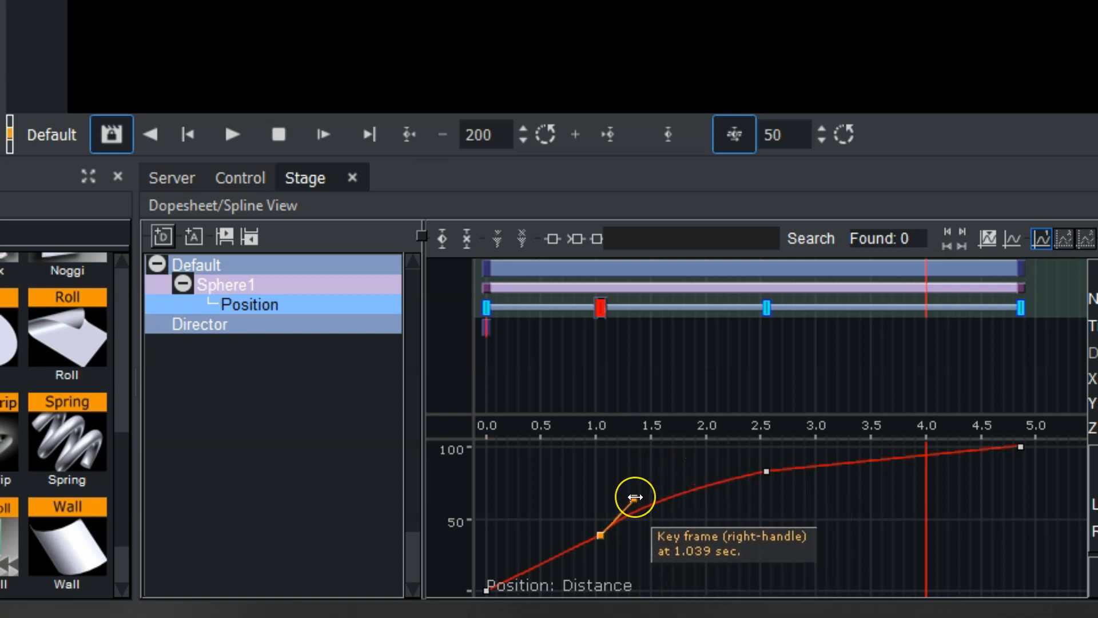
click(631, 485)
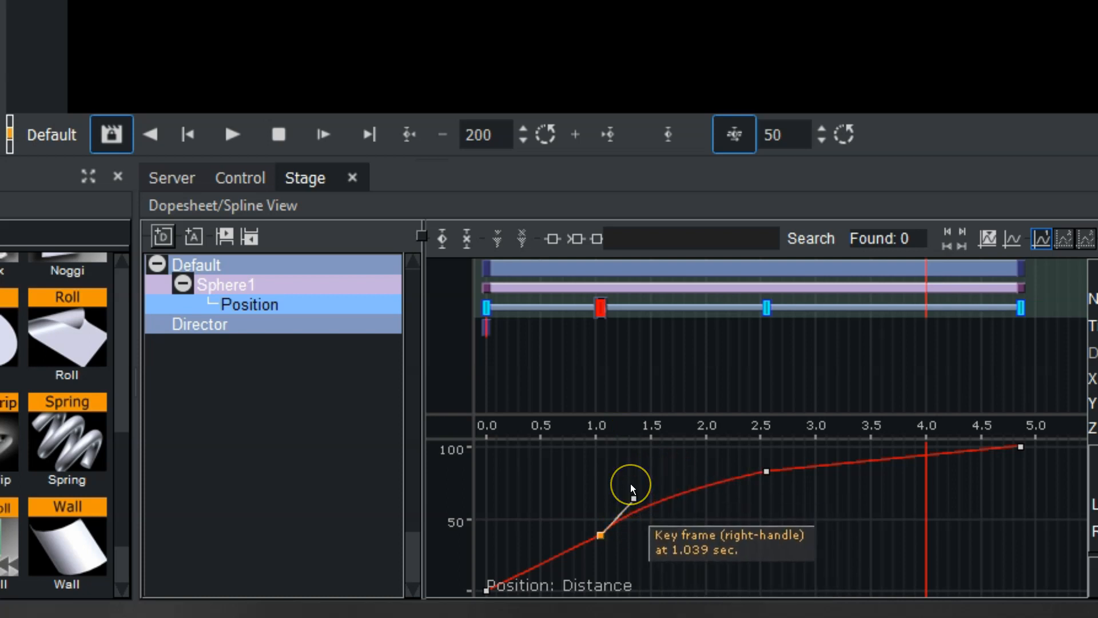
Move the Default director to frame 117 and display the sphere's bounding box and motion path in the scene
drag(490, 135, 394, 129)
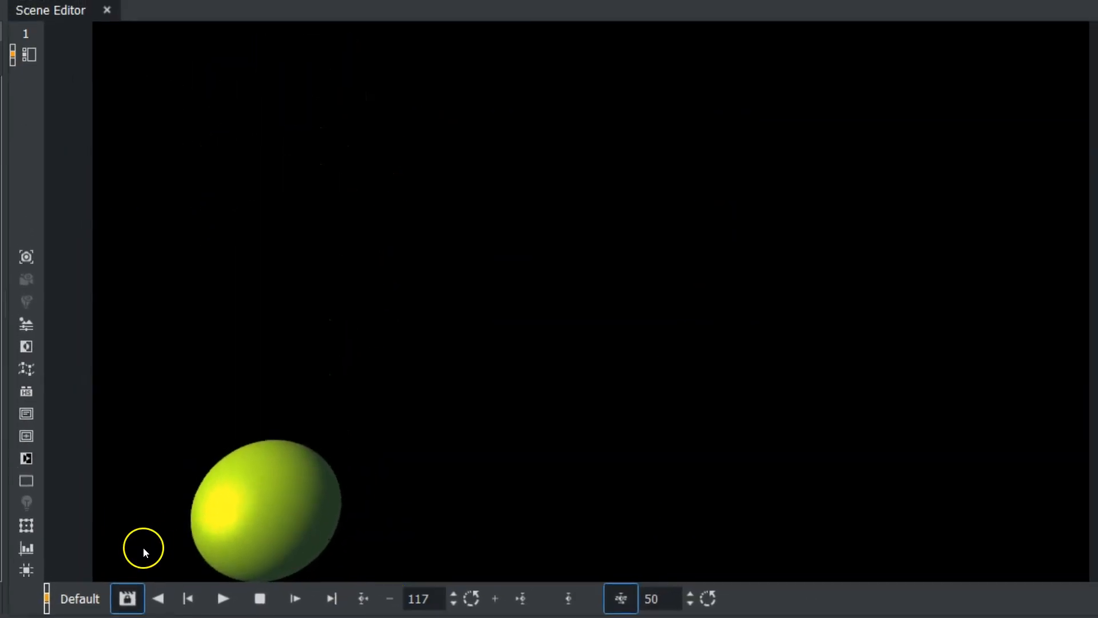
click(30, 529)
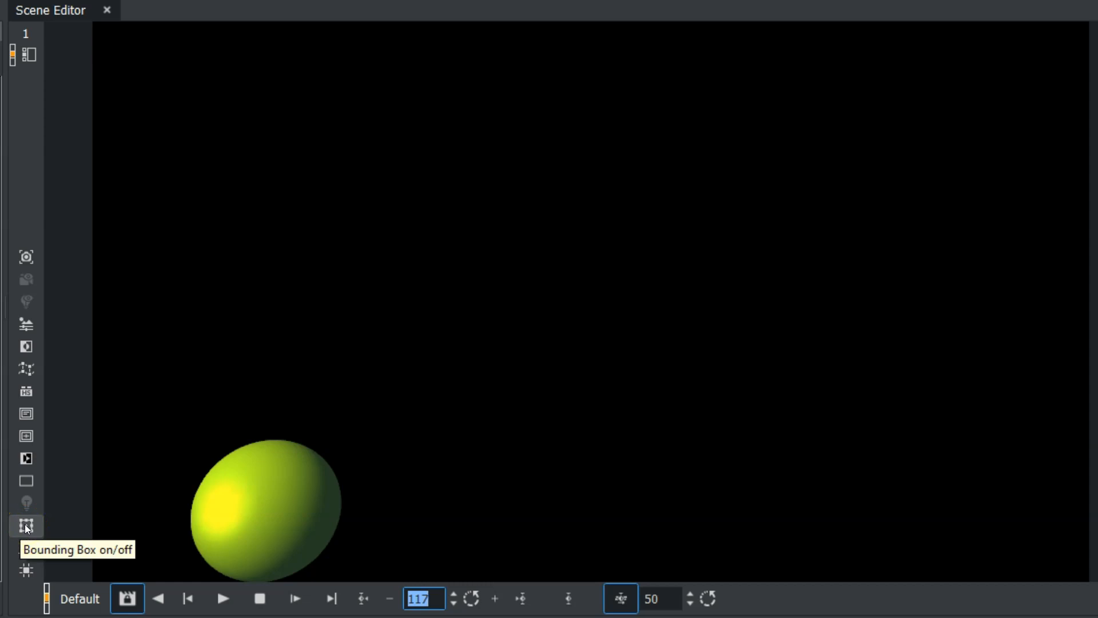
click(25, 524)
click(214, 517)
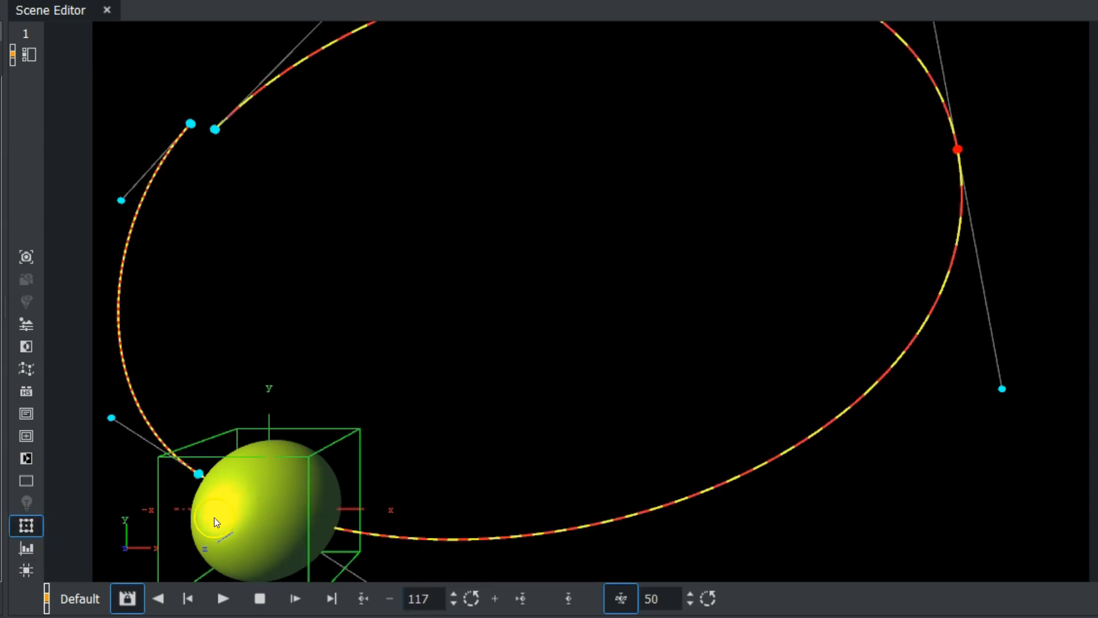
right_click(268, 496)
right_click(269, 496)
right_click(269, 495)
click(291, 504)
click(325, 507)
Reshape the sphere's motion path by moving its first, third and last keyframe points, placing the last at about X -303, Y 127
drag(190, 123, 183, 209)
drag(208, 129, 269, 250)
drag(962, 151, 770, 319)
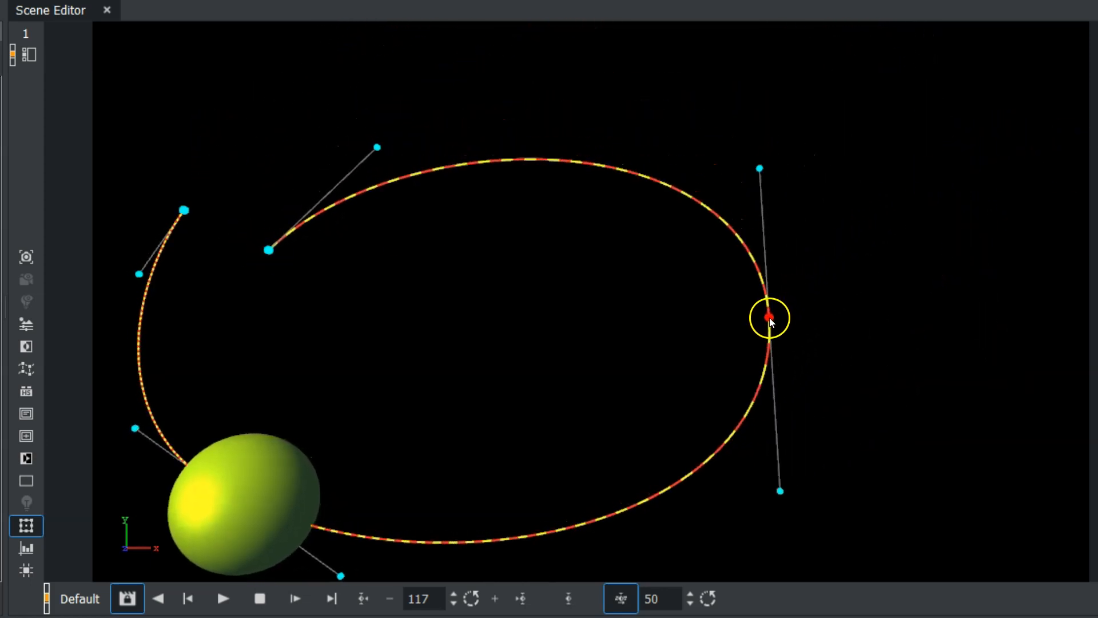
drag(267, 252, 256, 126)
drag(182, 203, 180, 130)
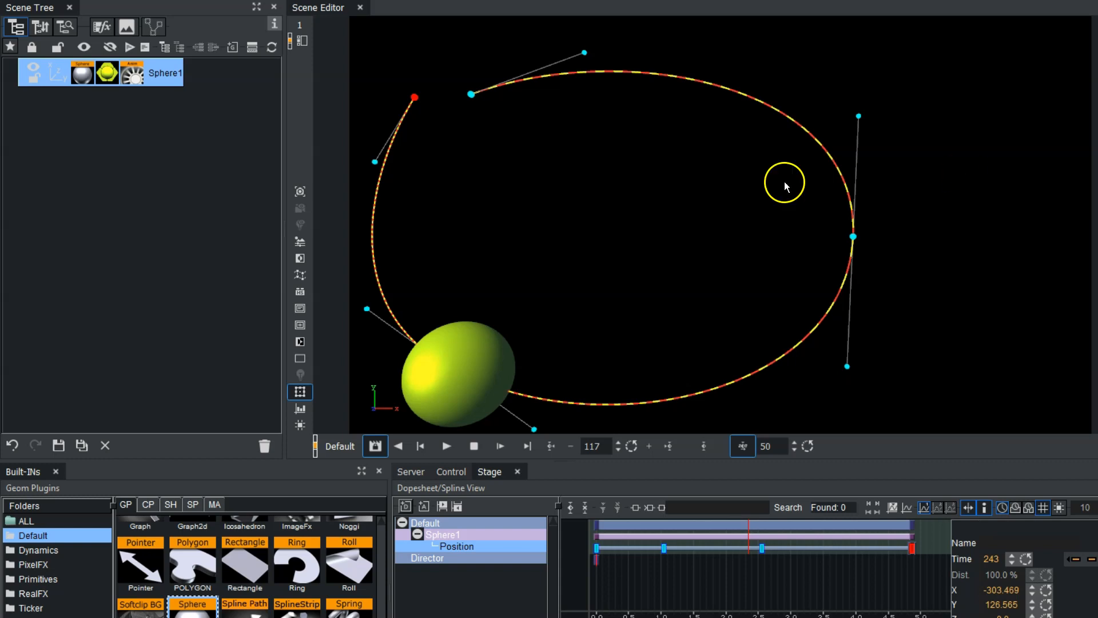
Hide Sphere1, add a Torus container below it and copy the sphere's material onto the torus
click(35, 71)
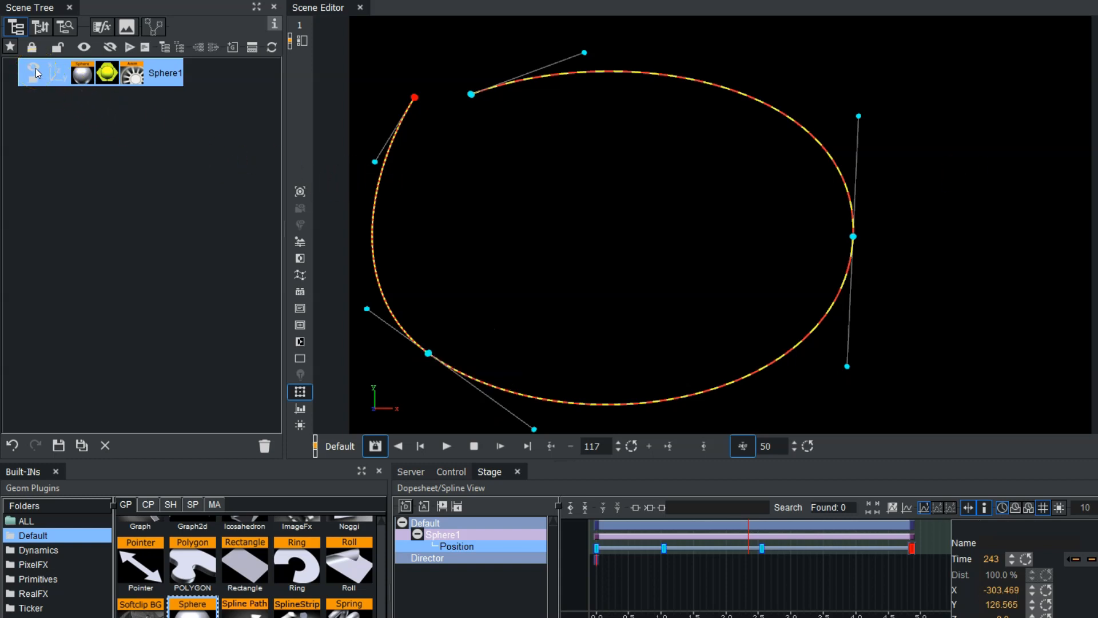
drag(143, 613, 69, 176)
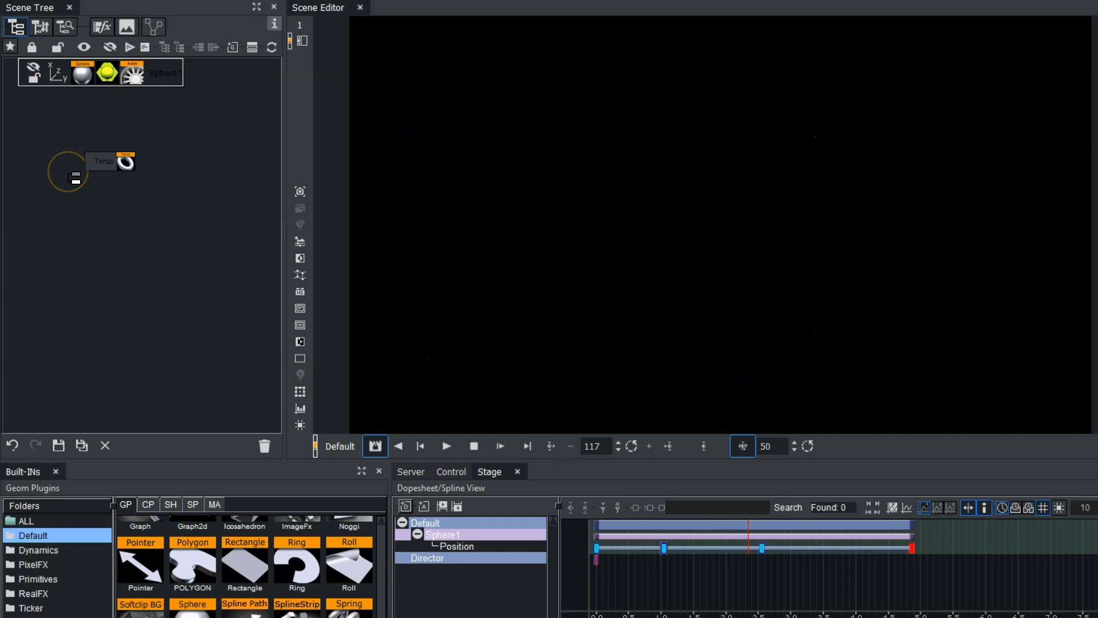
click(109, 70)
drag(109, 70, 87, 117)
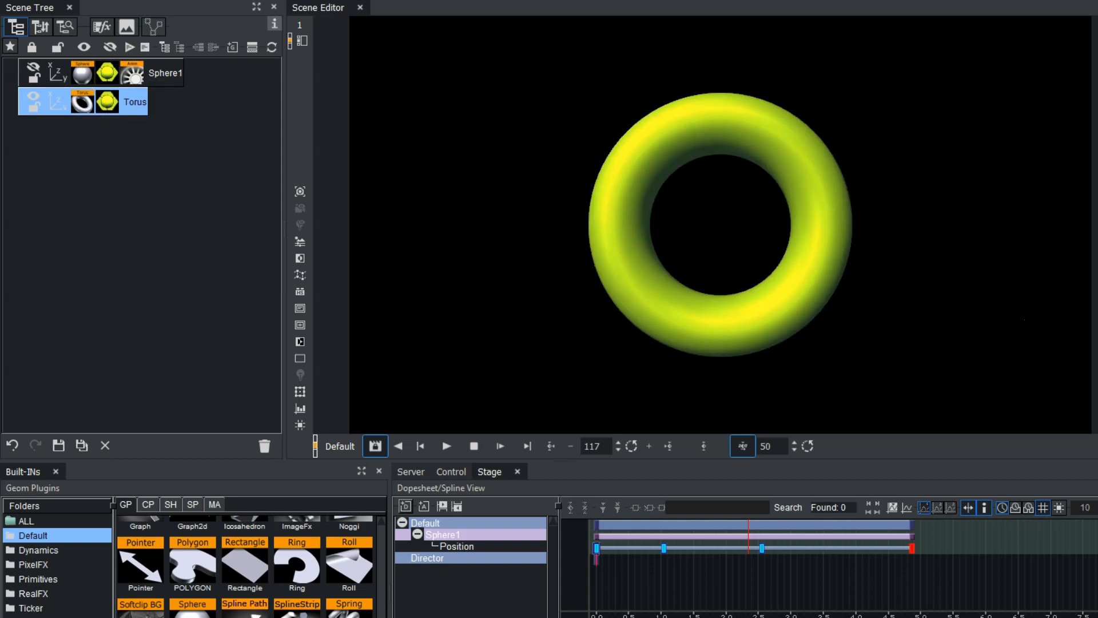
Set the torus radius to 24.90 and add its first keyframe at frame 50
drag(1075, 183, 701, 188)
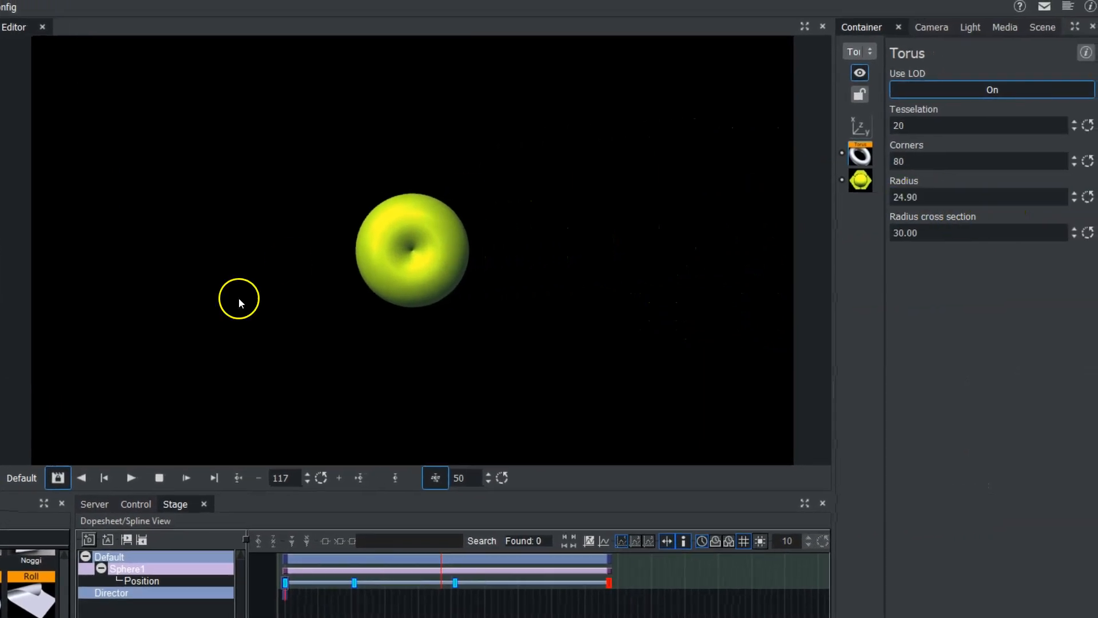
double_click(452, 461)
text(57)
click(424, 504)
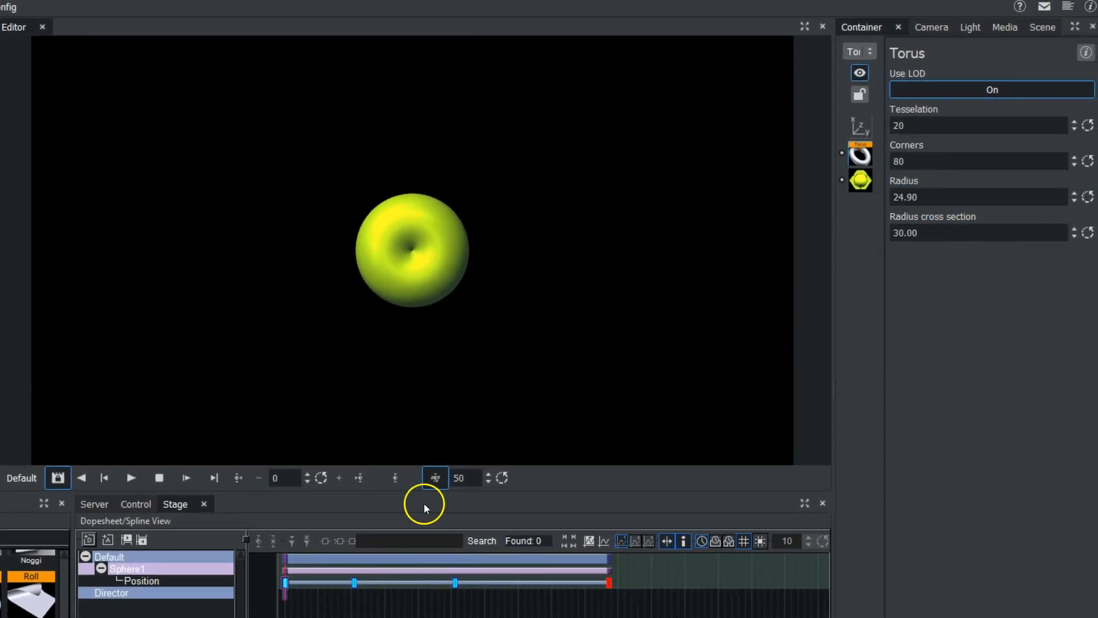
click(393, 477)
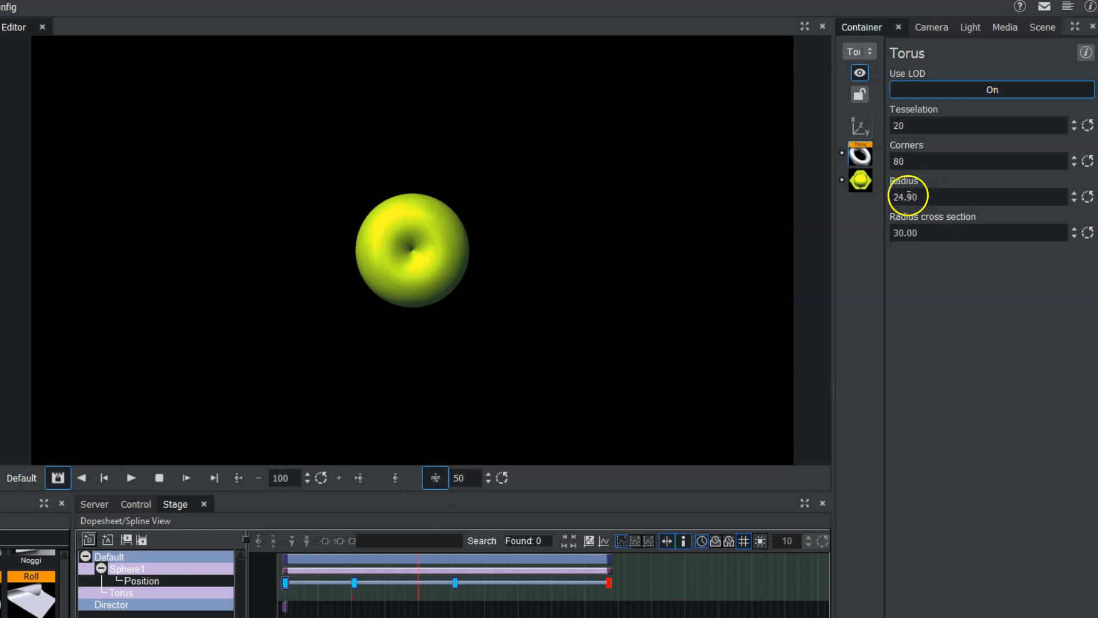
Increase the torus radius to 101.90 and add a keyframe at frame 100
drag(910, 197, 1049, 197)
drag(903, 196, 984, 197)
click(392, 475)
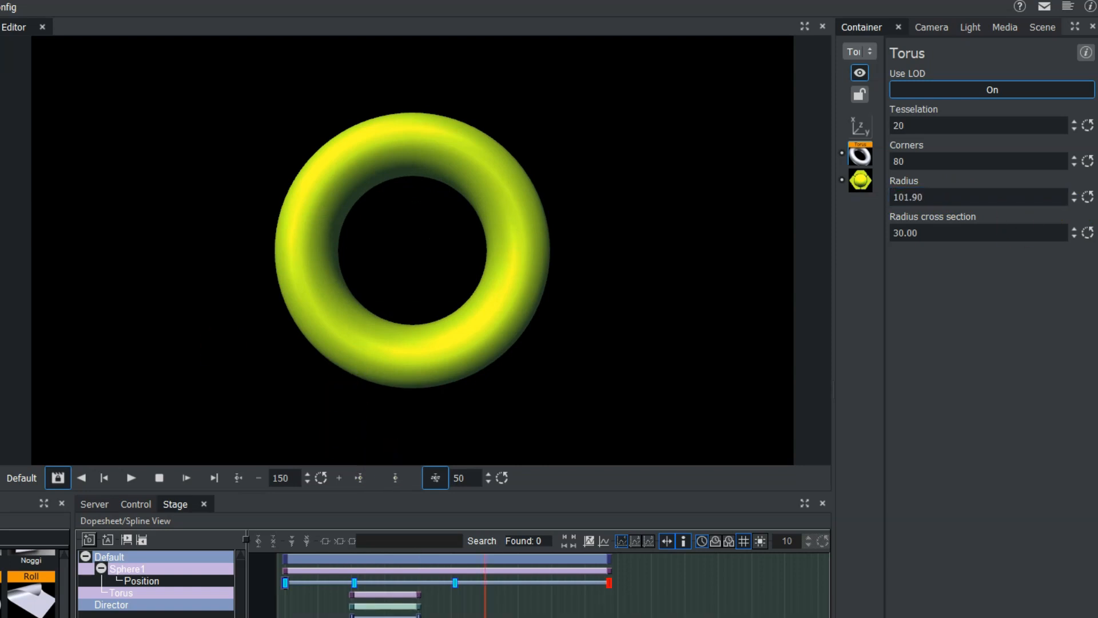
Scrub through the torus animation, return to frame 0 and add a keyframe for the torus material there
drag(277, 615, 435, 603)
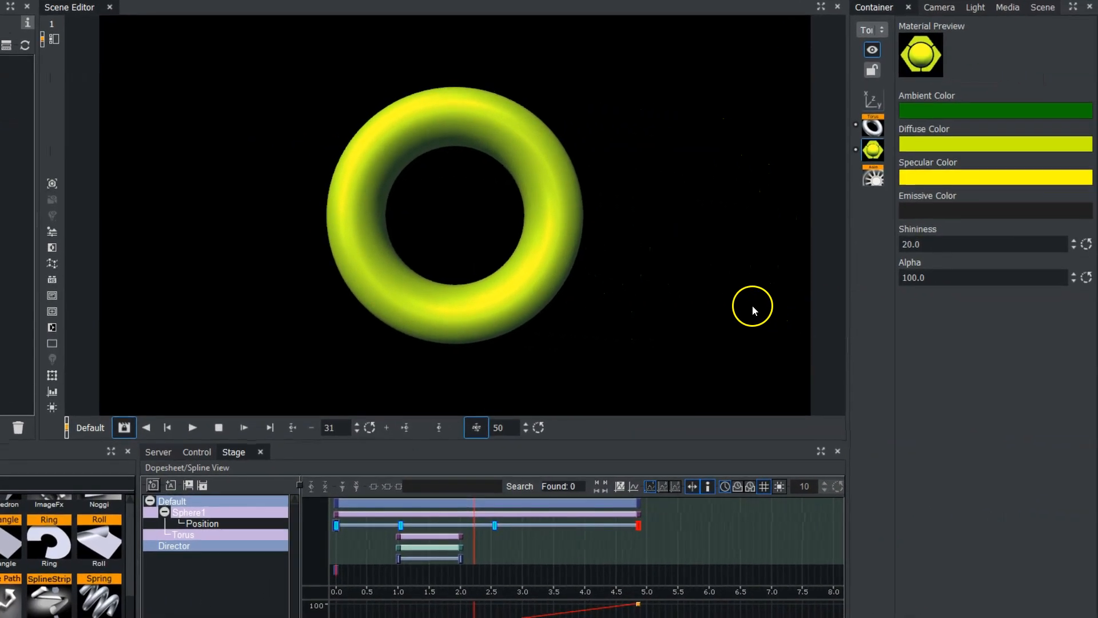
drag(343, 428, 301, 429)
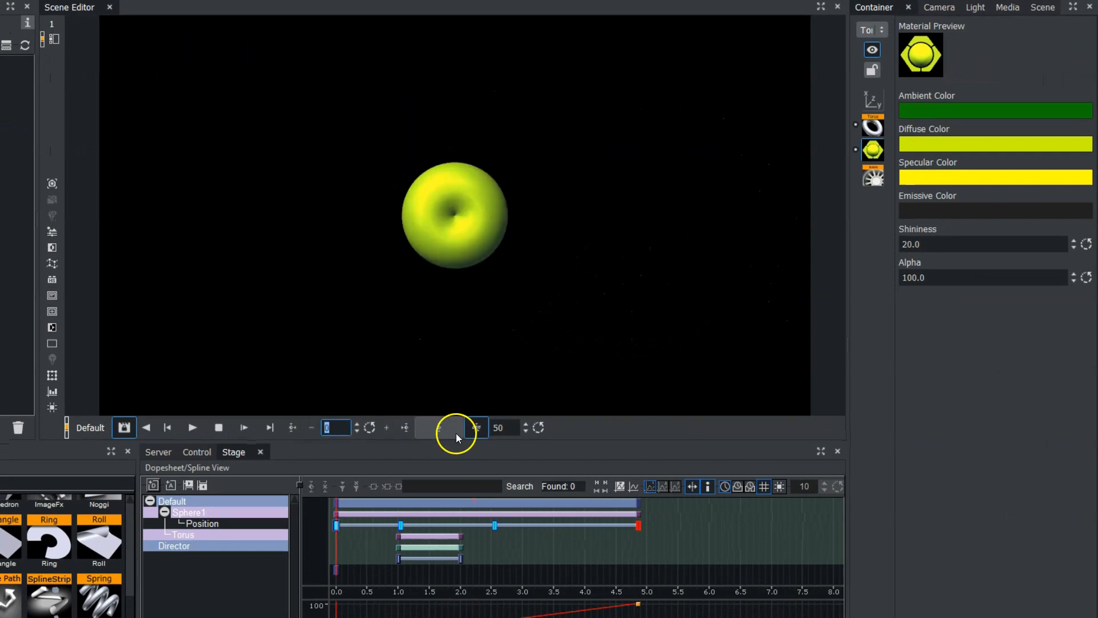
click(440, 428)
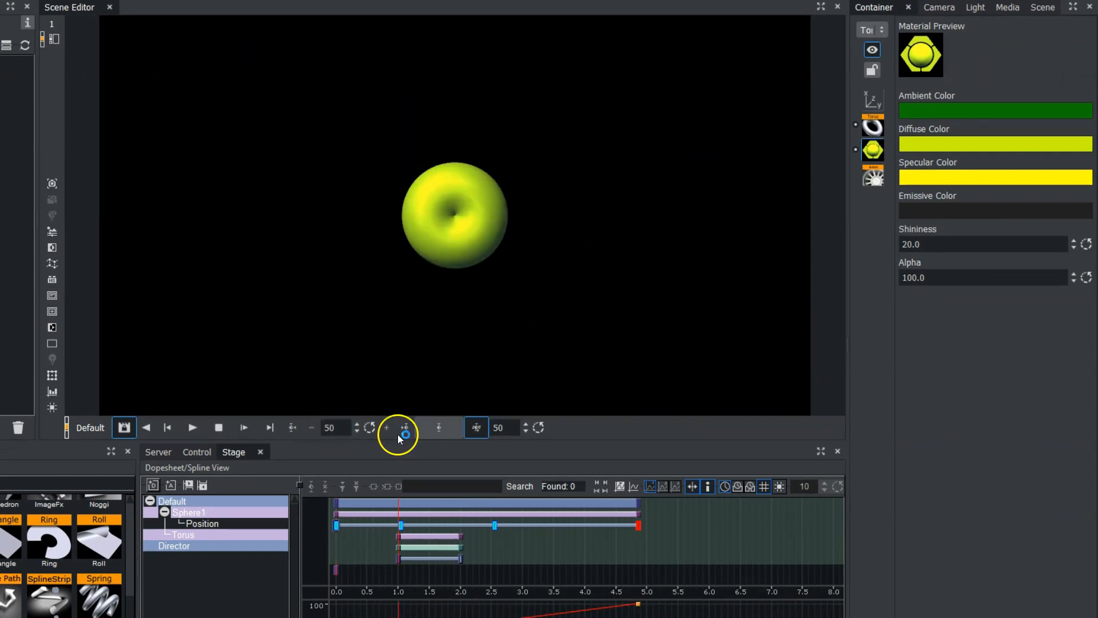
Change the torus material's diffuse color to red, add a keyframe at frame 50 and play the animation
click(972, 144)
drag(1079, 226, 1074, 253)
click(583, 363)
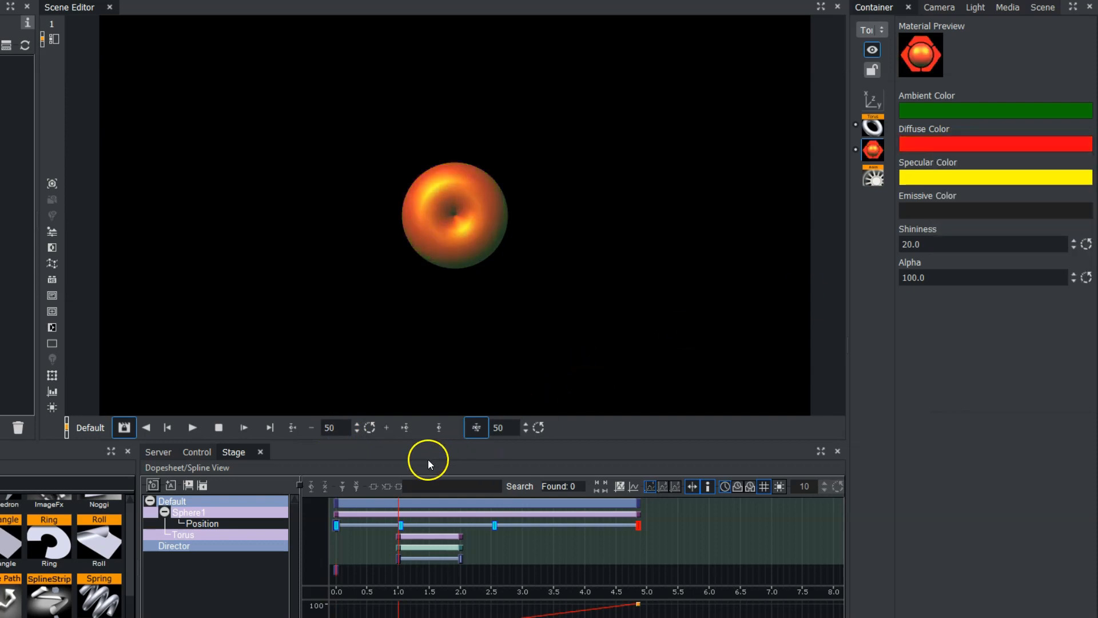
click(439, 432)
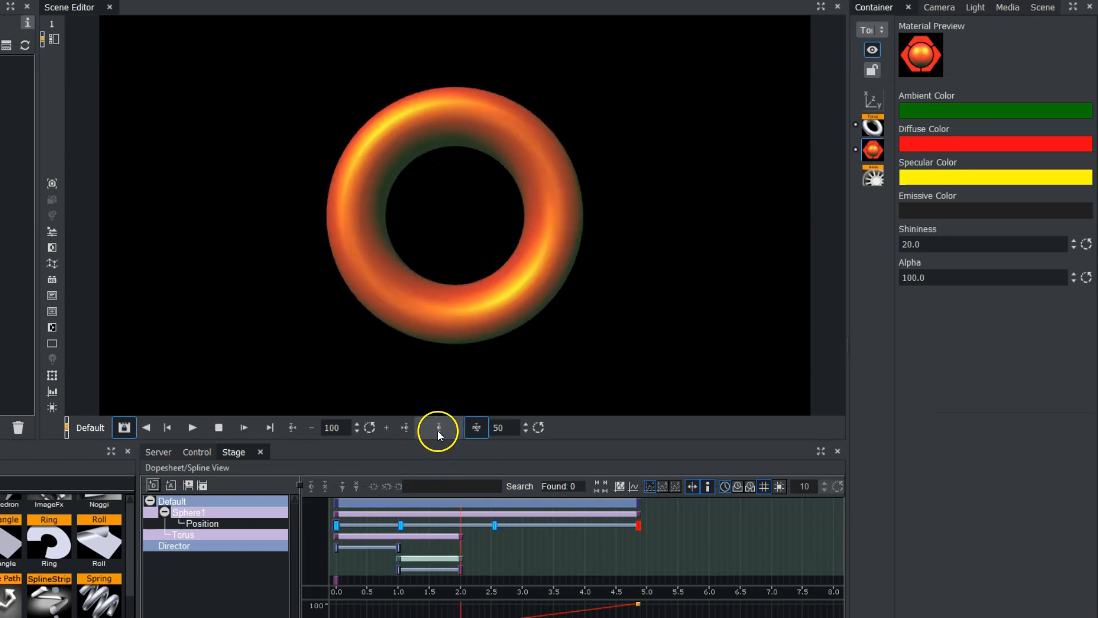
click(189, 424)
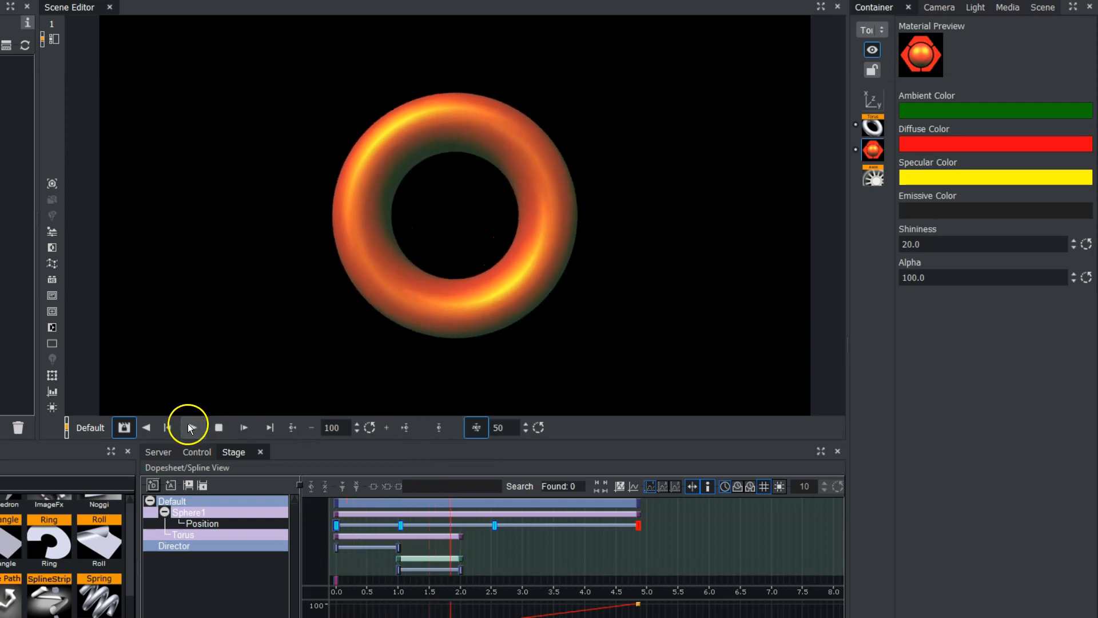